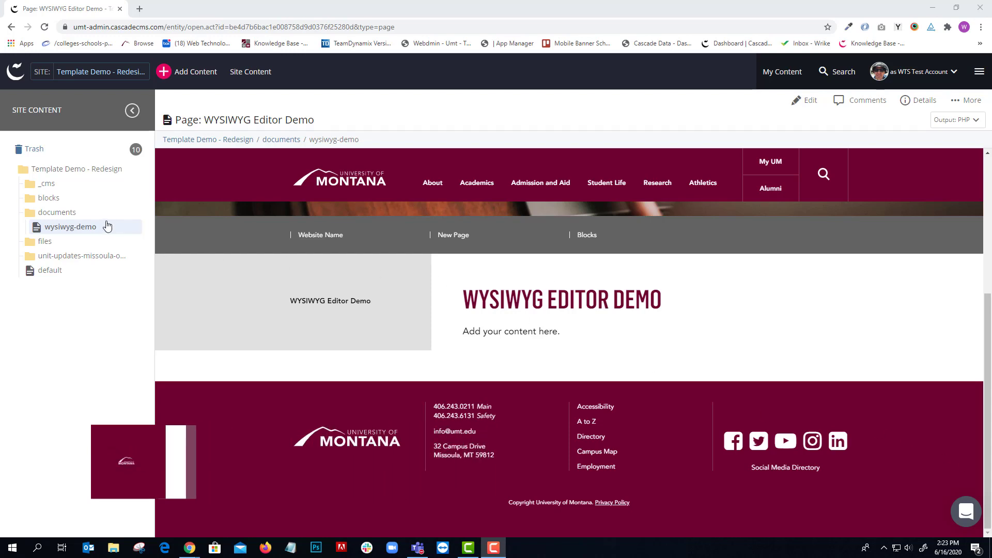
- Open the WYSIWYG Editor Demo page for editing and expand its Row section to review the content type options
left_click(810, 102)
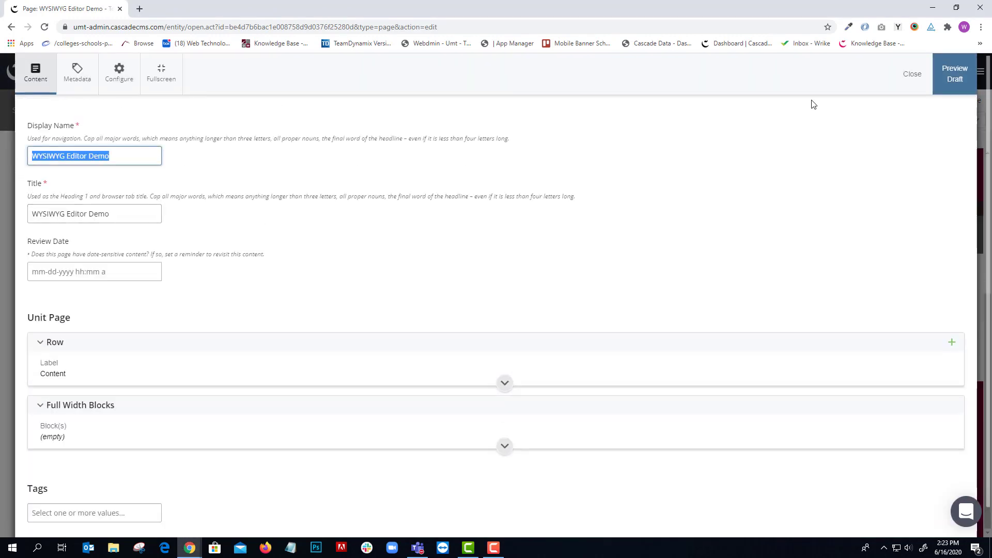
scroll(599, 189, "down", 1)
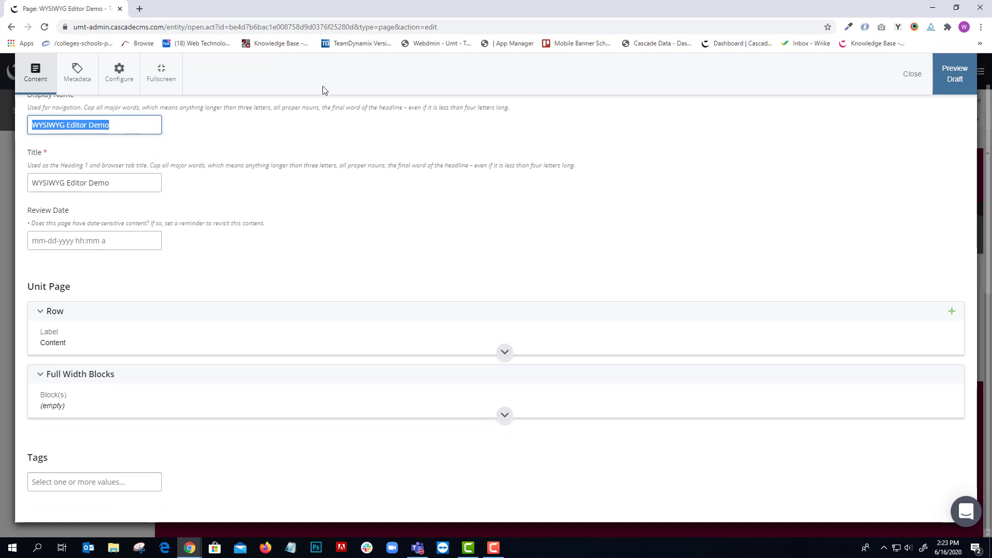
left_click(294, 336)
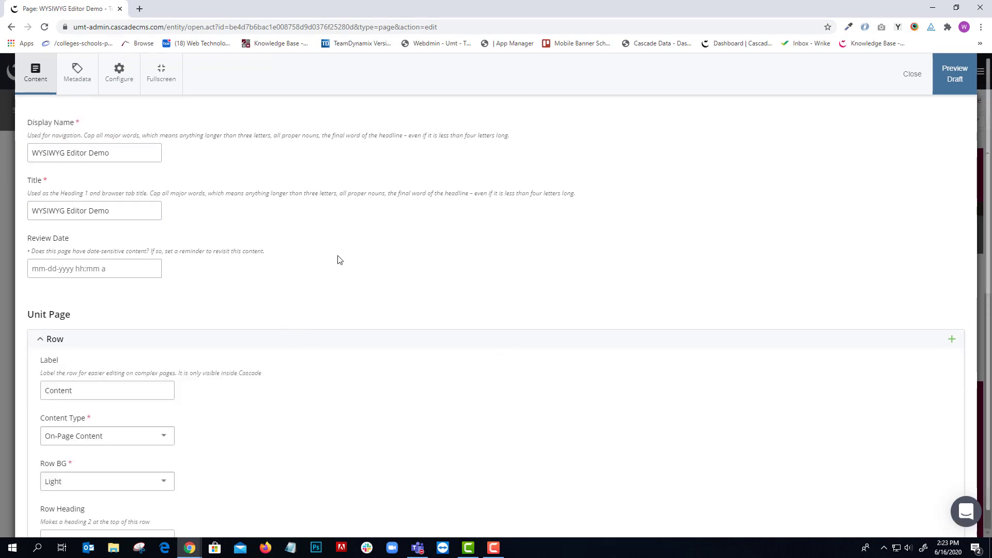
scroll(336, 261, "down", 4)
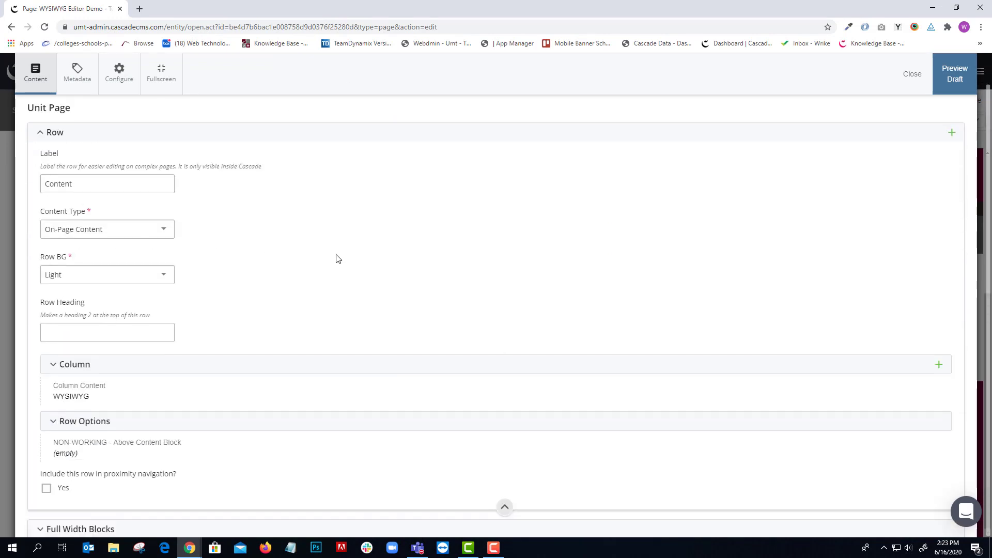
left_click(135, 235)
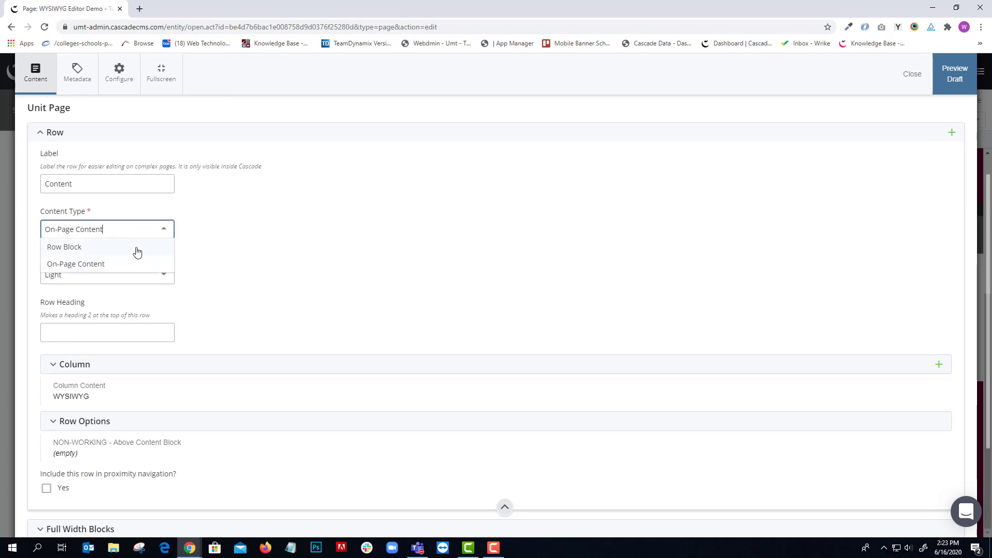
left_click(256, 229)
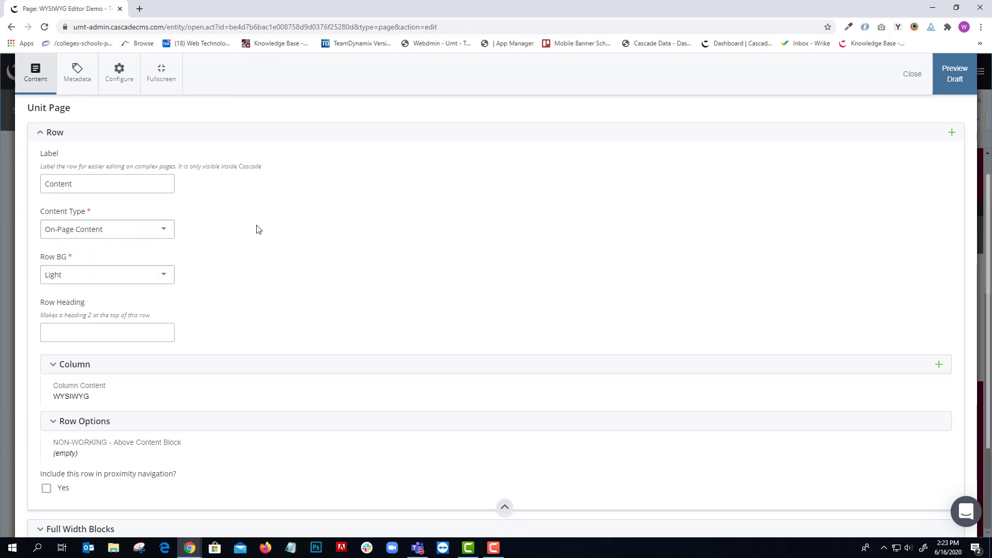
- Expand the row's Column section and choose WYSIWYG as its column content
scroll(258, 229, "down", 1)
scroll(258, 229, "down", 3)
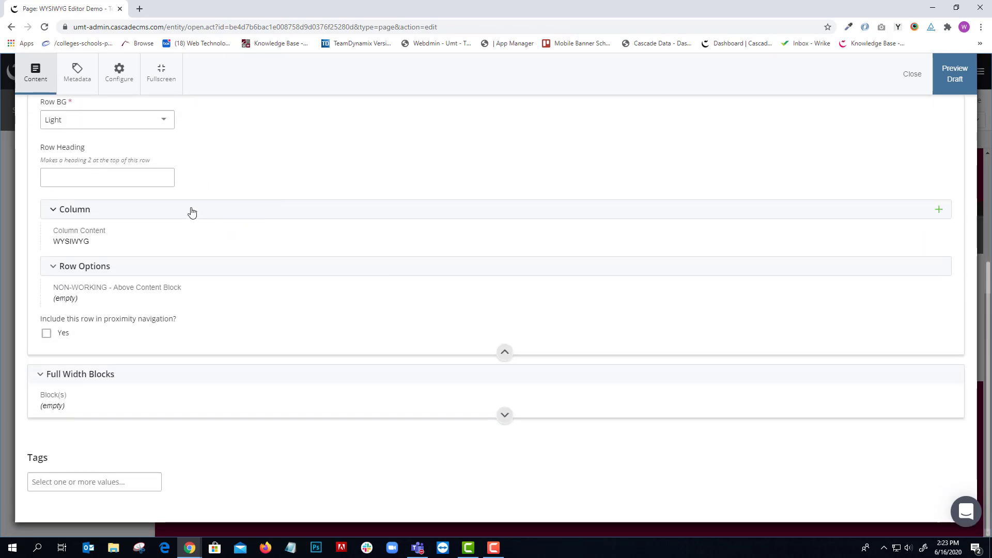
left_click(191, 234)
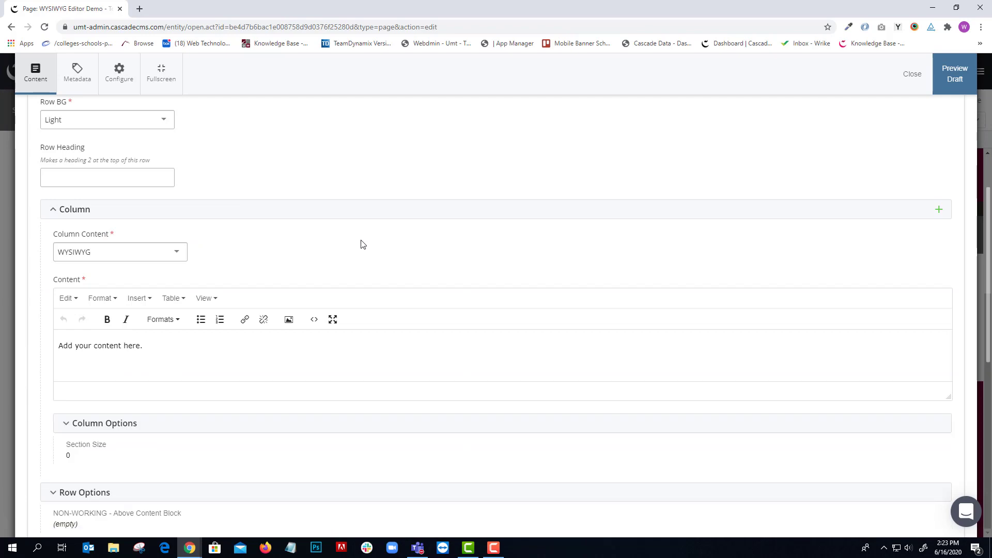
scroll(361, 241, "down", 1)
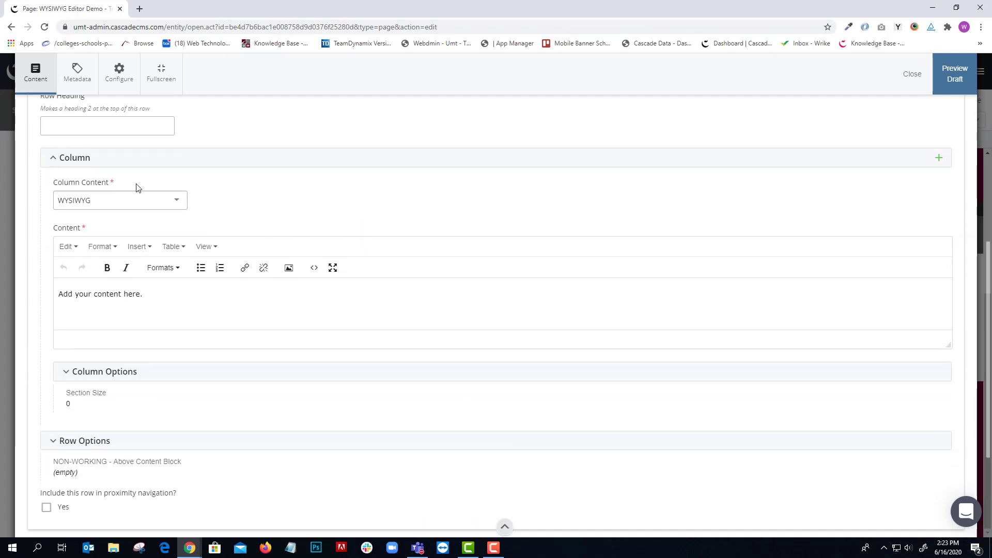
left_click(143, 207)
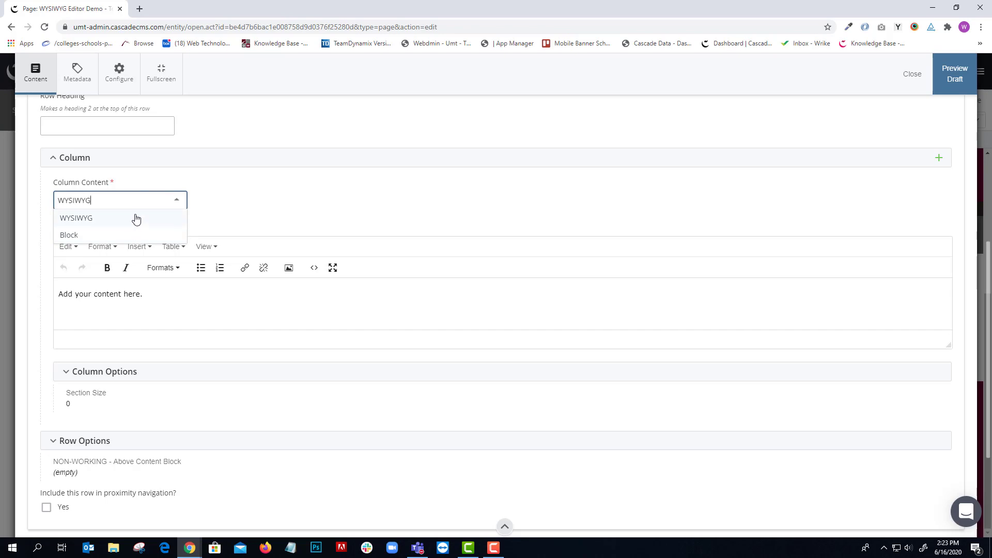
left_click(136, 217)
scroll(261, 186, "down", 1)
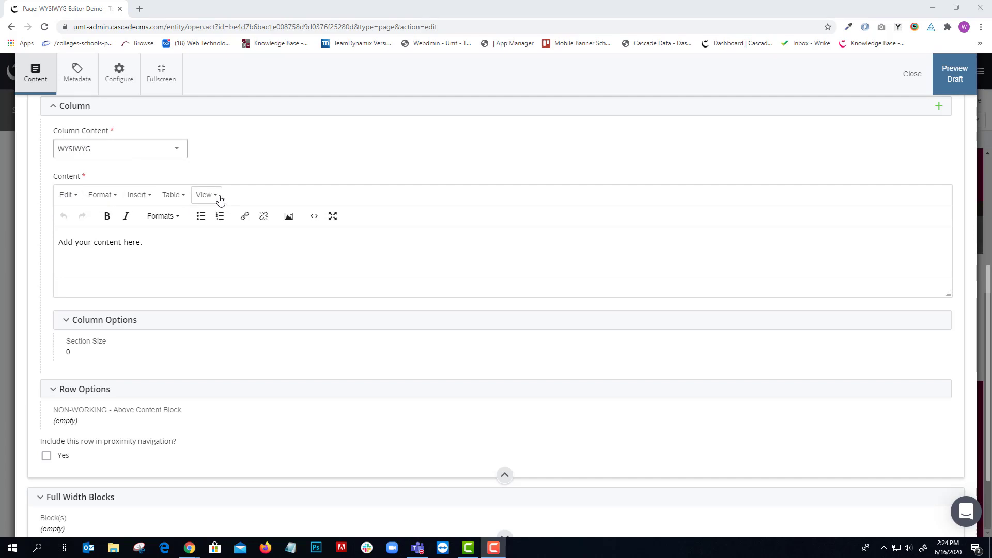
- Add a paragraph of placeholder text starting "Donec sodales sagittis magna." below the line "Add your content here."
left_click(157, 242)
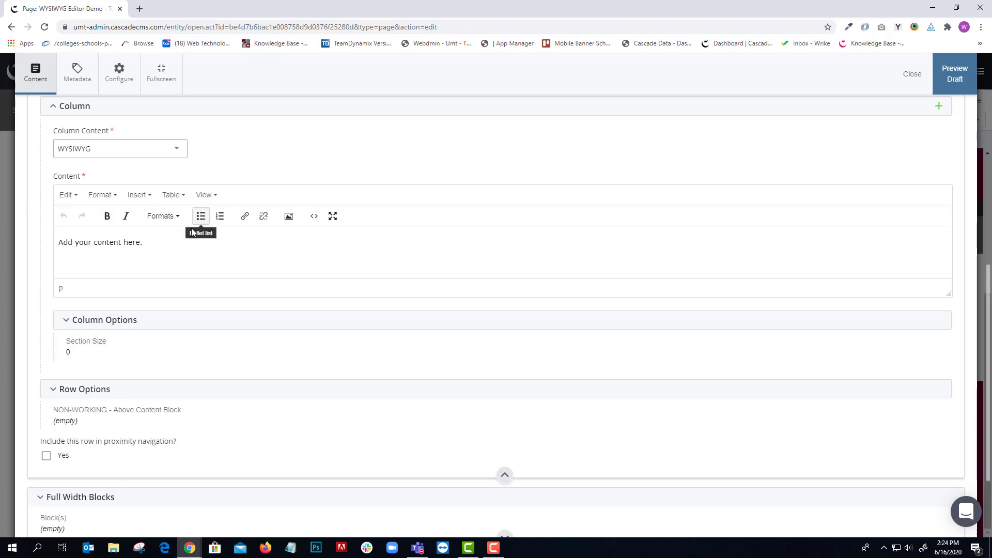
key("Return")
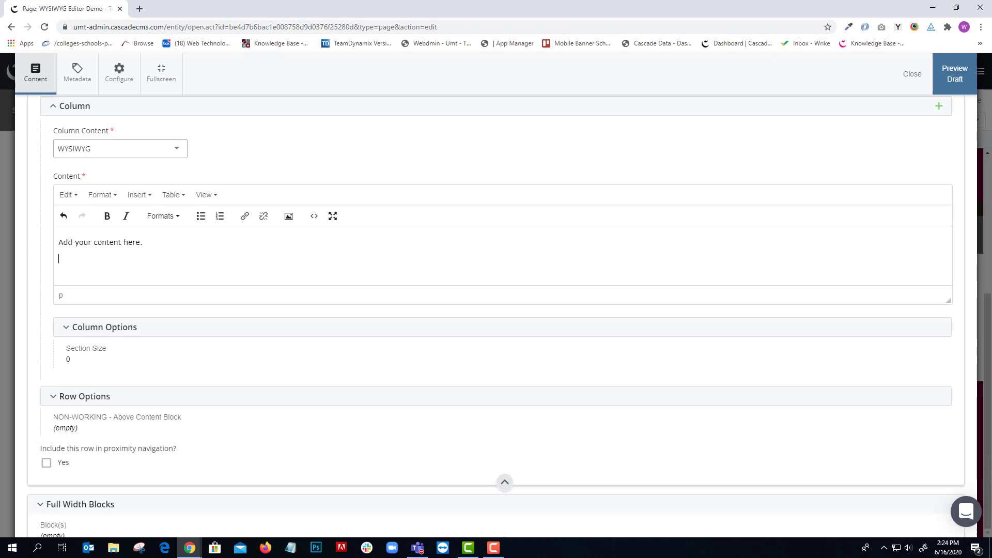
left_click(129, 254)
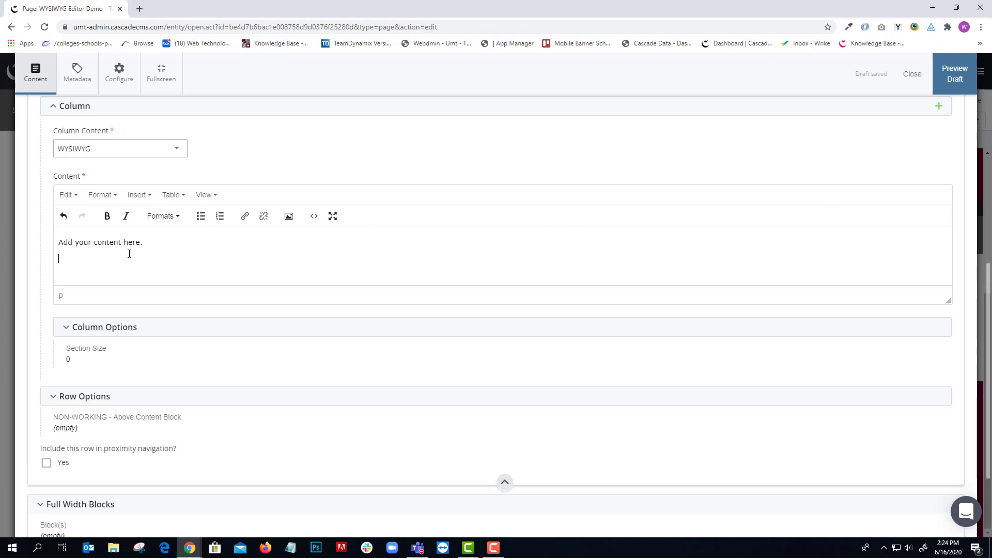
type("Donec sodales sagittis magna. Nullam vel sem. Praesent congue erat at massa. Duis vel nibh at velit scelerisque suscipit. Phasellus blandit leo ut odio.Quisque rutrum. Pellentesque ut neque. Sed mollis, eros et ultrices tempus, mauris ipsum aliquam libero, non adipiscing dolor urna a orci. Nam quam nunc, blandit vel, luctus pulvinar, hendrerit id, lorem. Praesent venenatis metus at tortor pulvinar varius.")
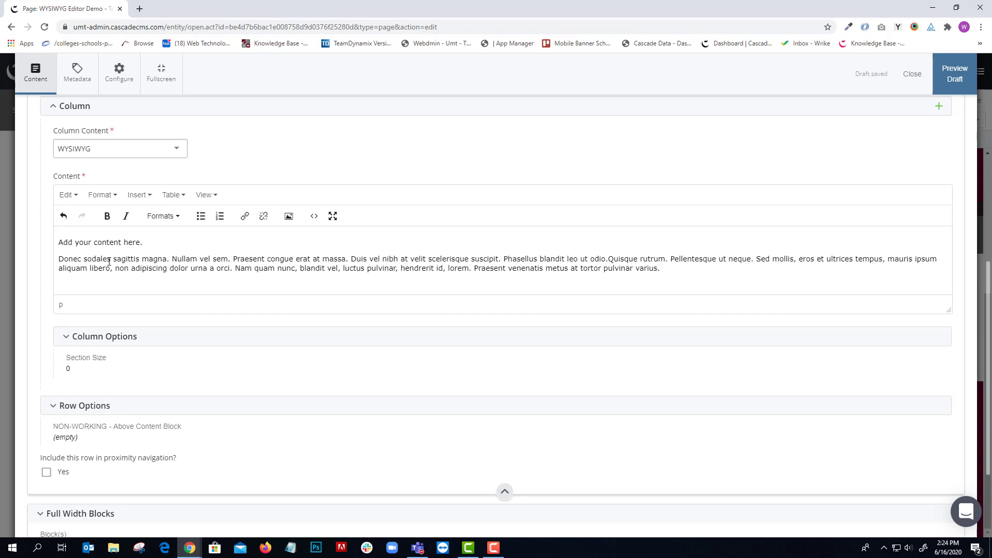
- Undo the insertion of the placeholder paragraph and redo it
left_click(76, 198)
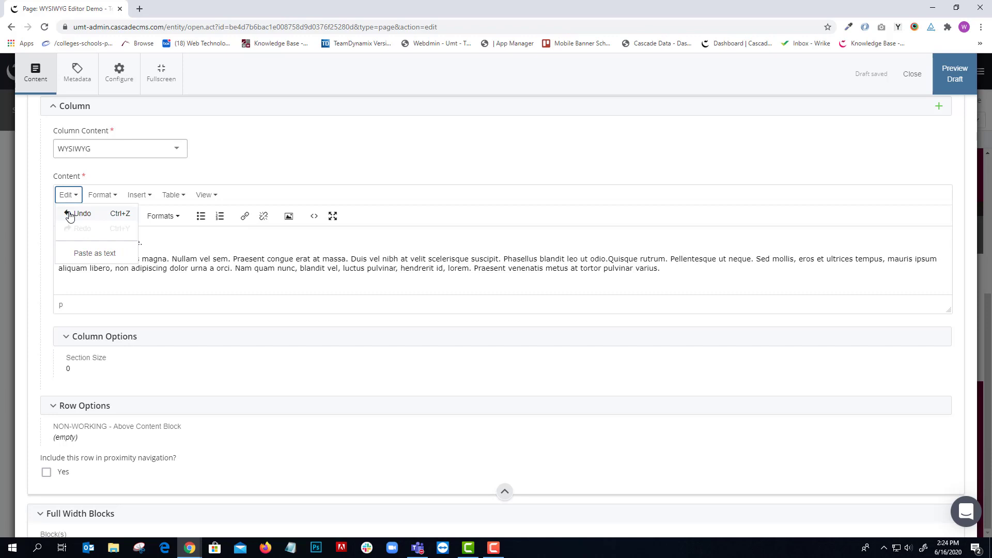
left_click(70, 214)
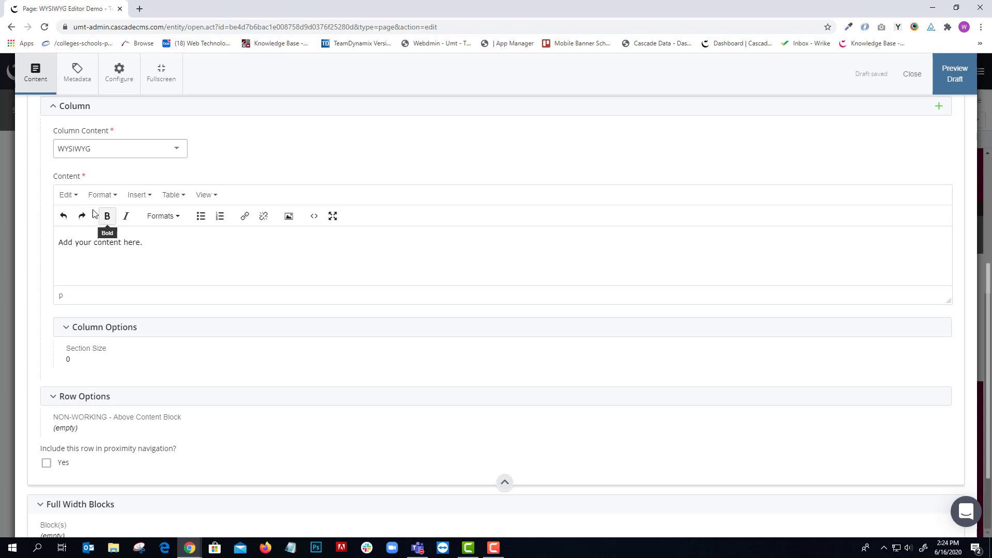
left_click(76, 195)
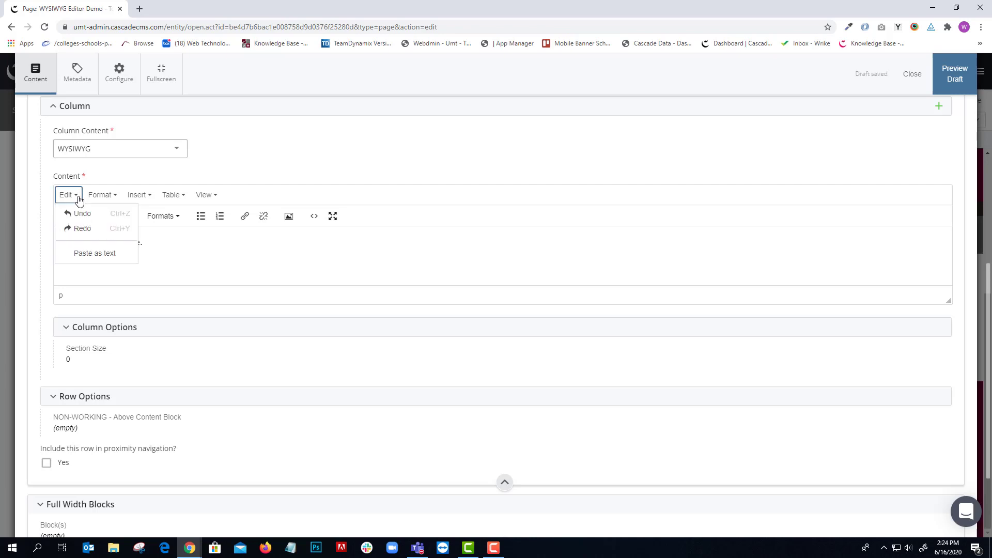
left_click(88, 233)
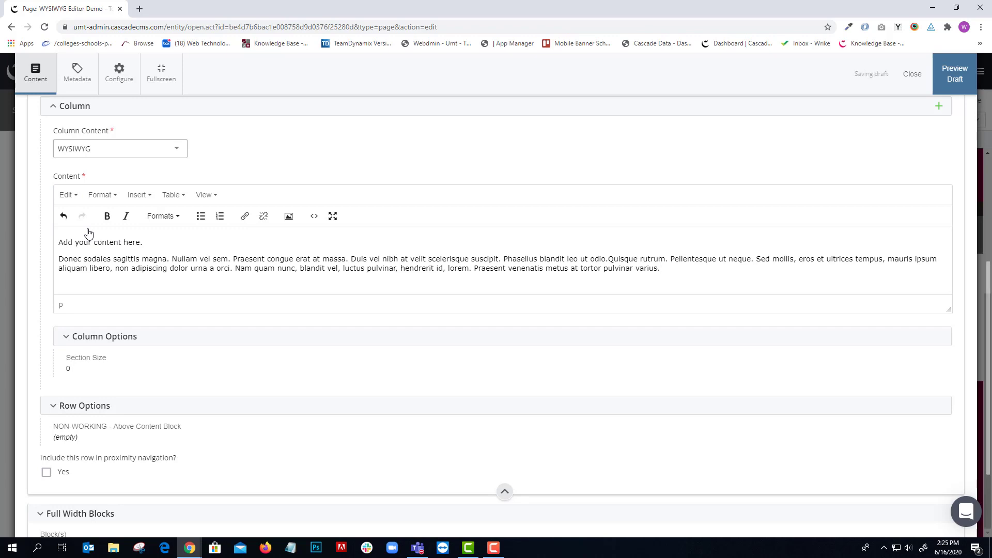
- Turn on the Paste as text option and start a new line after the placeholder paragraph
left_click(77, 200)
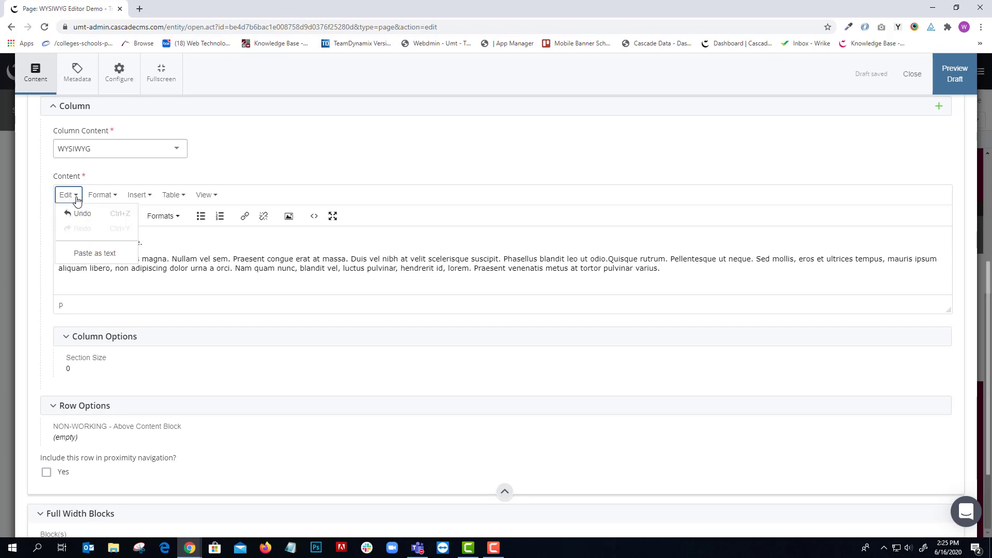
left_click(90, 256)
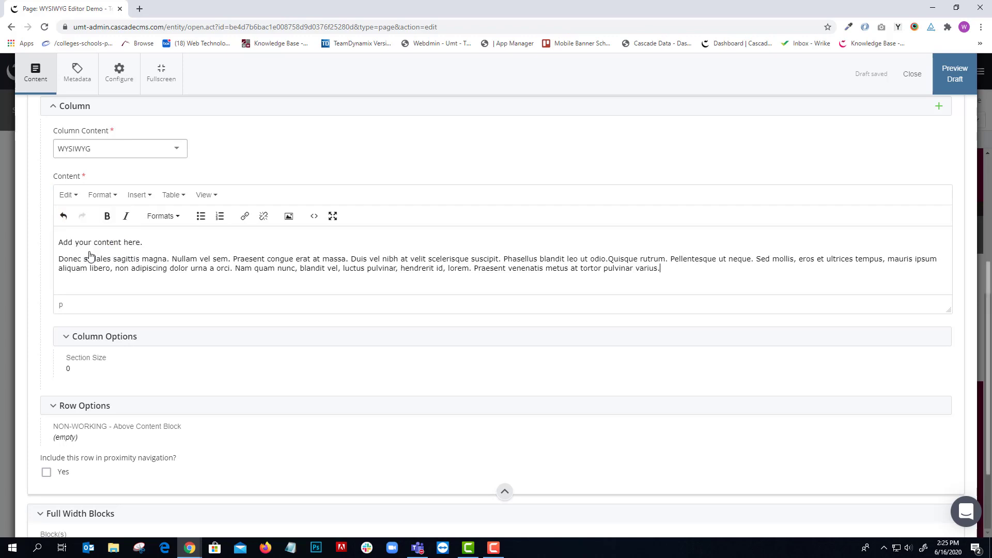
left_click(74, 196)
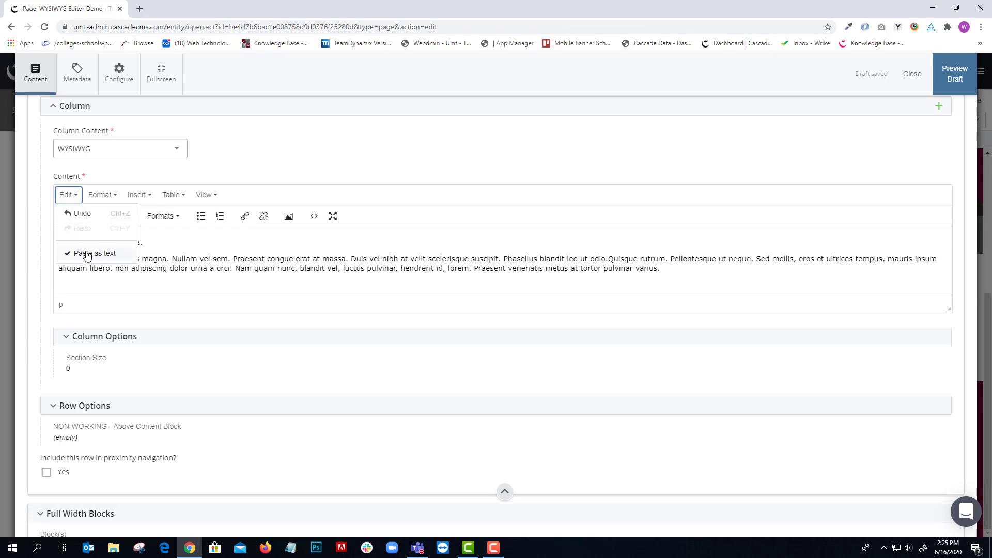
left_click(676, 267)
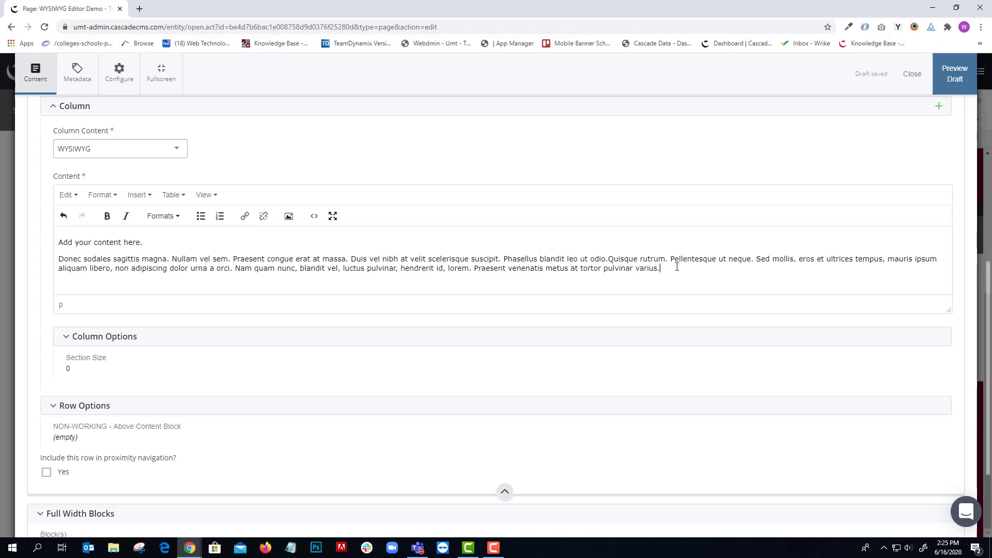
key("Return")
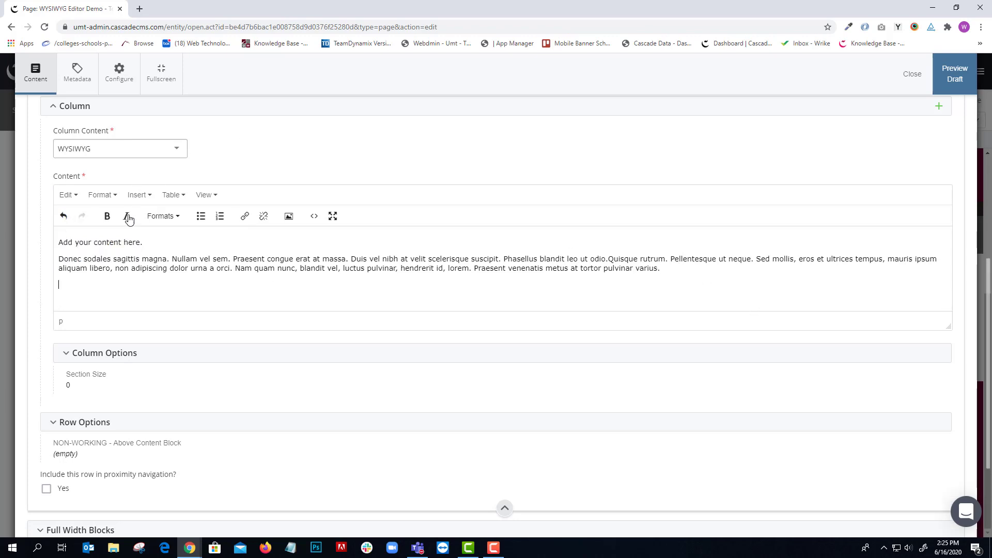
- Make the line "Add your content here." bold and italic
left_click(97, 197)
left_click(199, 241)
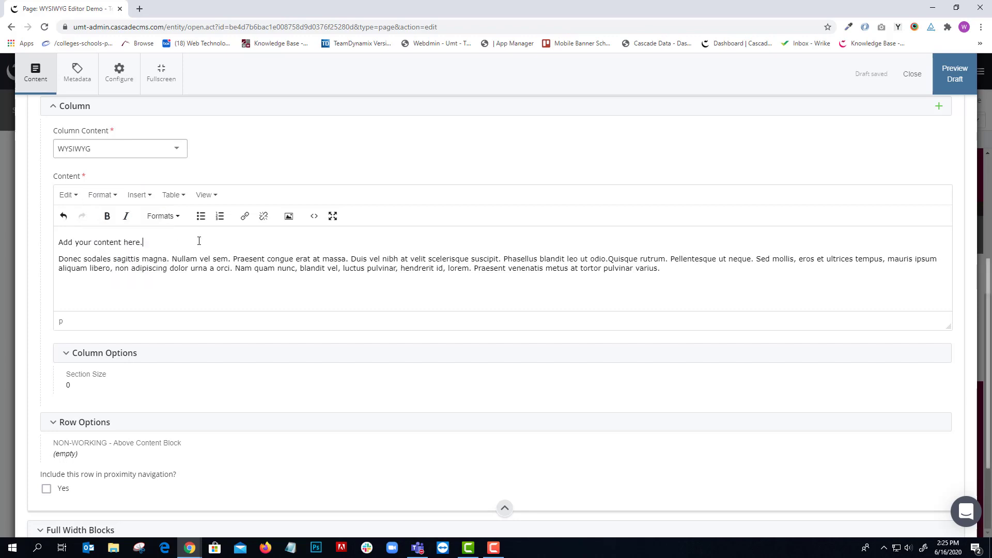
left_click_drag(144, 244, 58, 243)
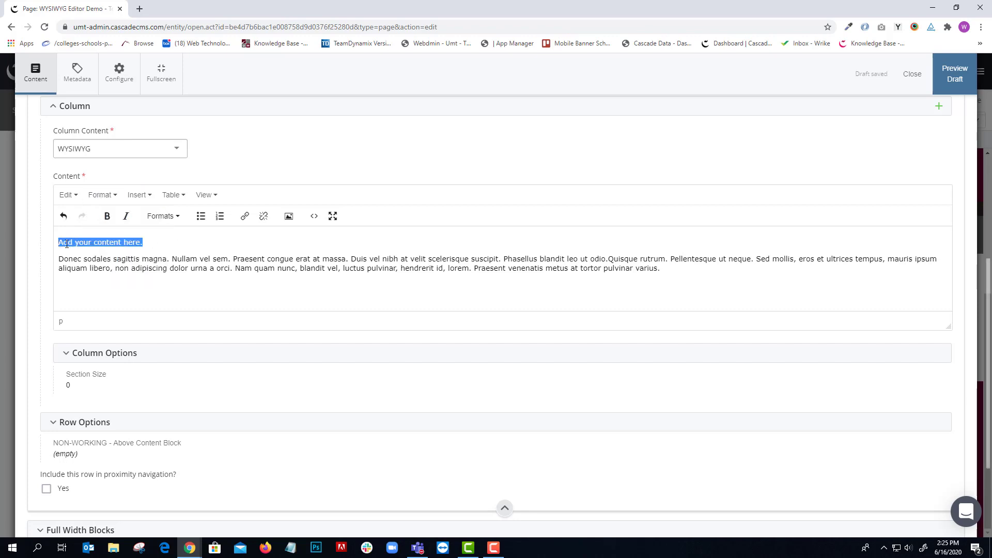
left_click(103, 197)
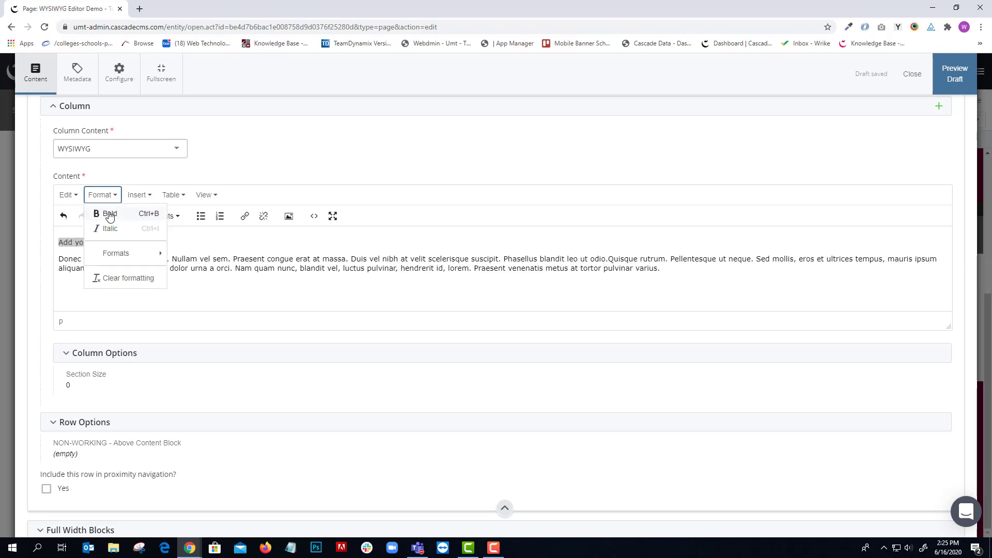
left_click(110, 214)
left_click(102, 195)
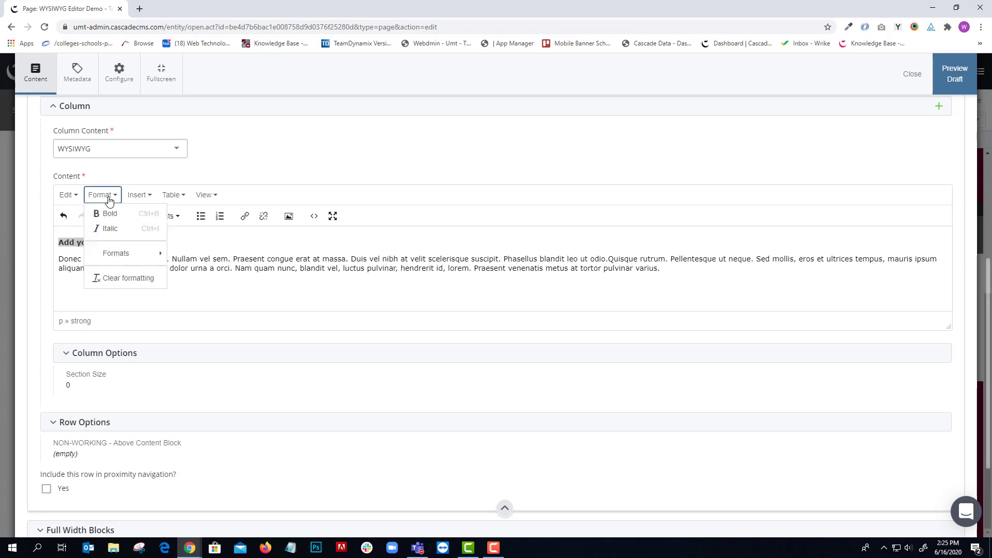
left_click(110, 230)
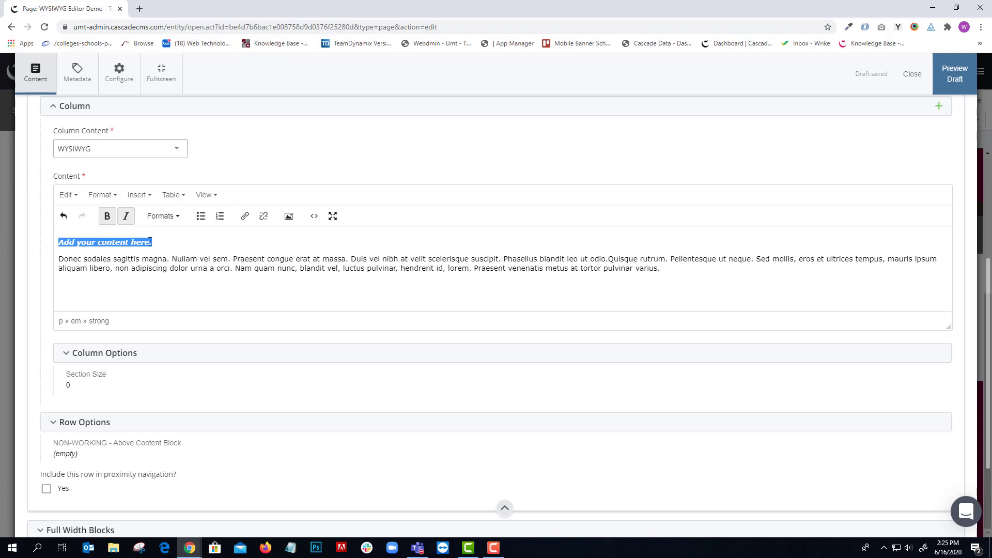
- Format the line "Add your content here." as Heading 2
left_click(110, 195)
mouse_move(132, 253)
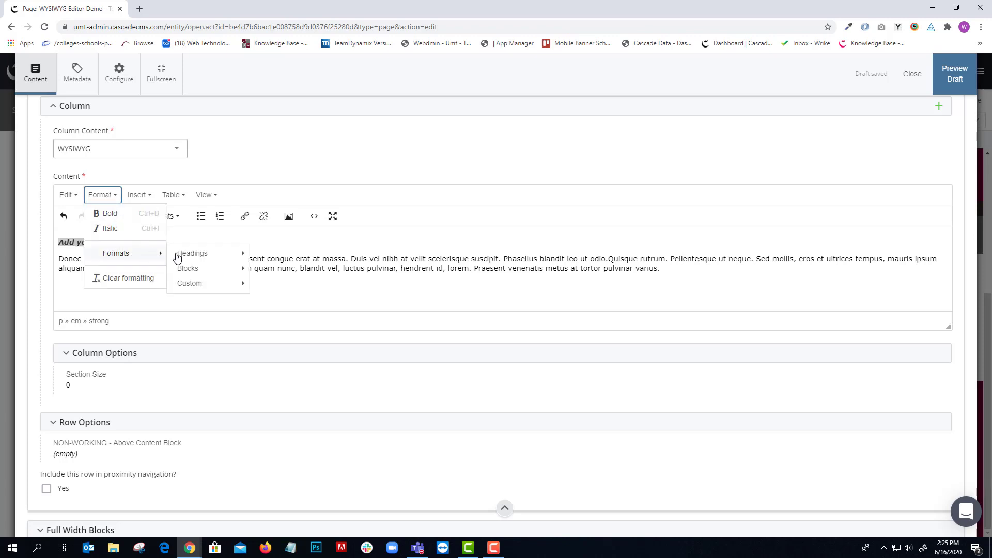
mouse_move(184, 253)
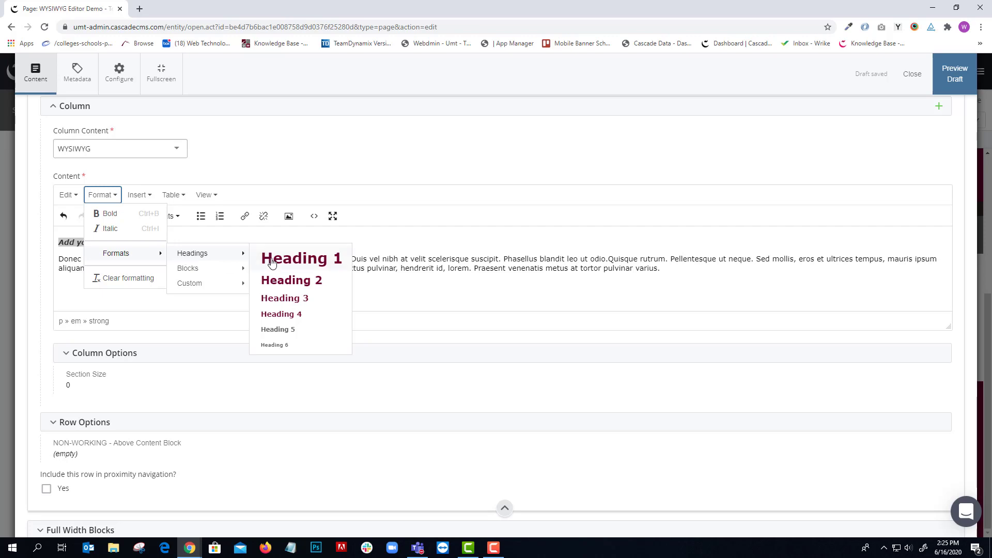
left_click(289, 286)
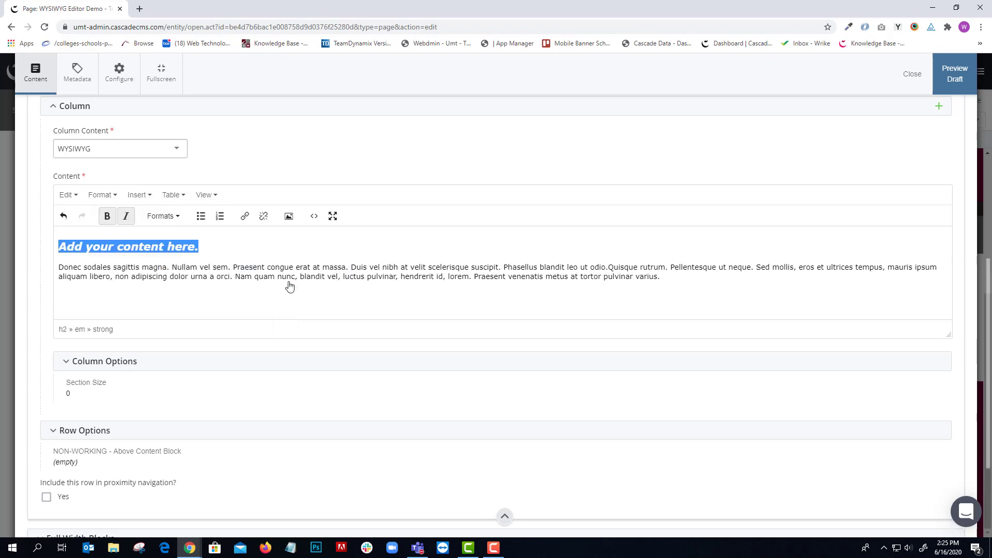
left_click(236, 245)
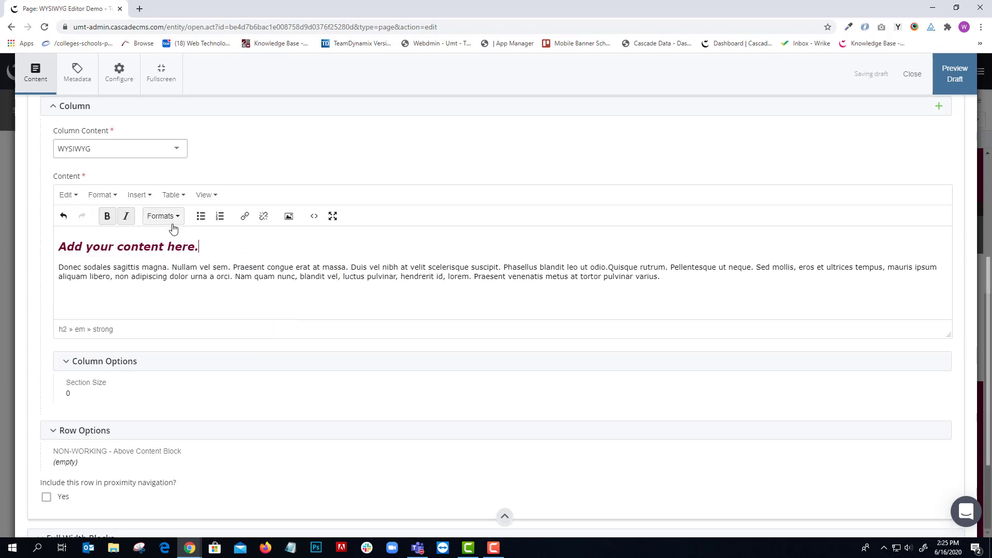
- Apply the Blockquote block format to the "Add your content here." heading
left_click(113, 196)
left_click(113, 197)
left_click(113, 198)
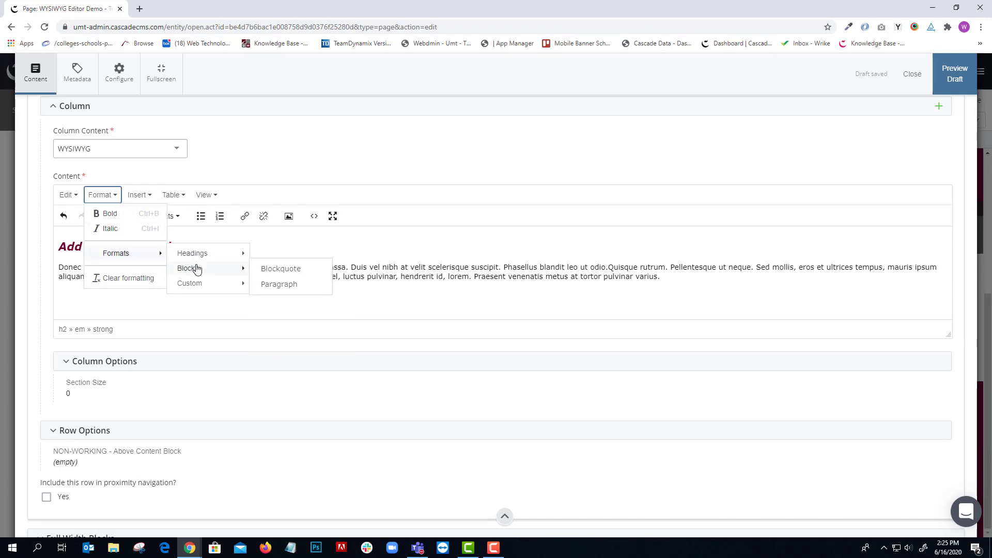
left_click(275, 268)
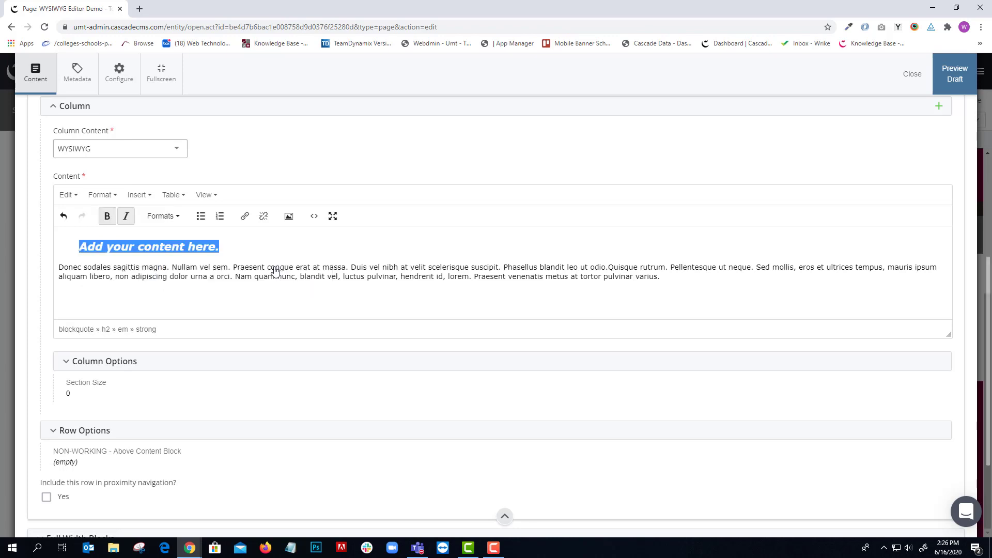
- Add two blank lines below the "Add your content here." heading and place the cursor on the first one
left_click(228, 249)
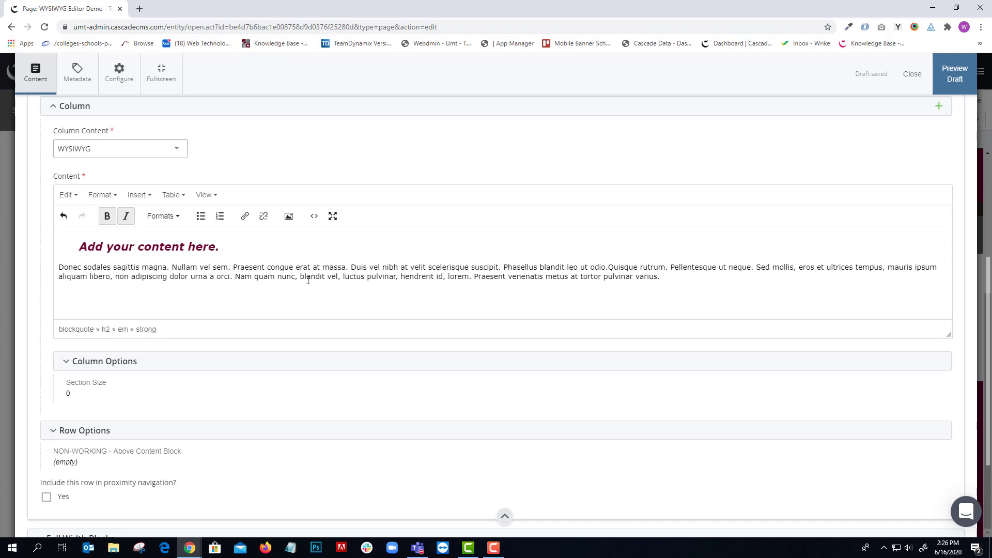
key("Return")
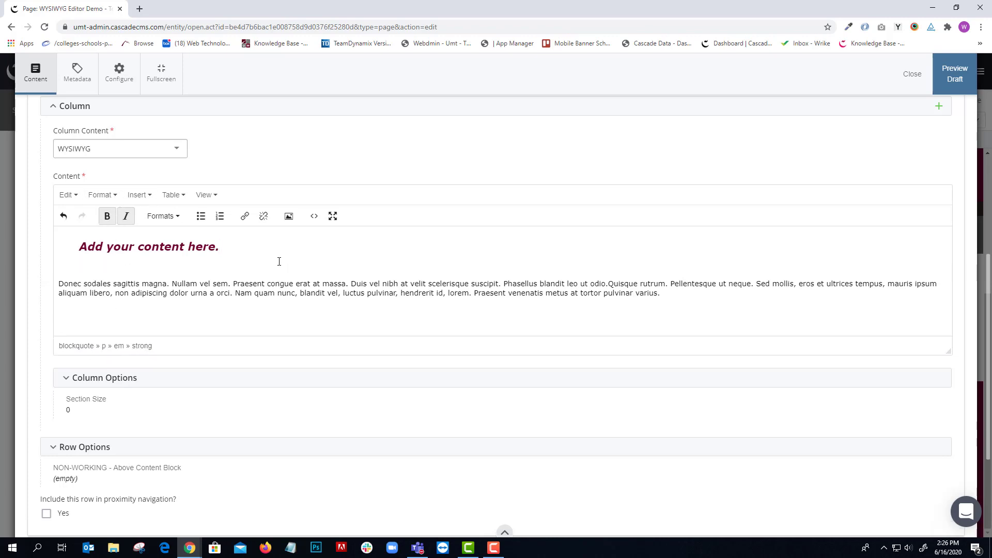
key("Return")
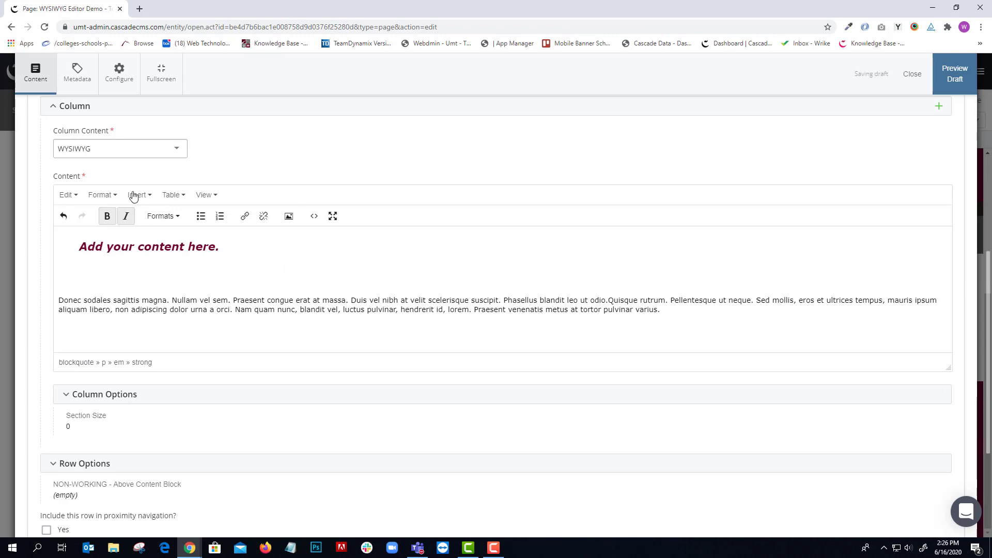
left_click(145, 196)
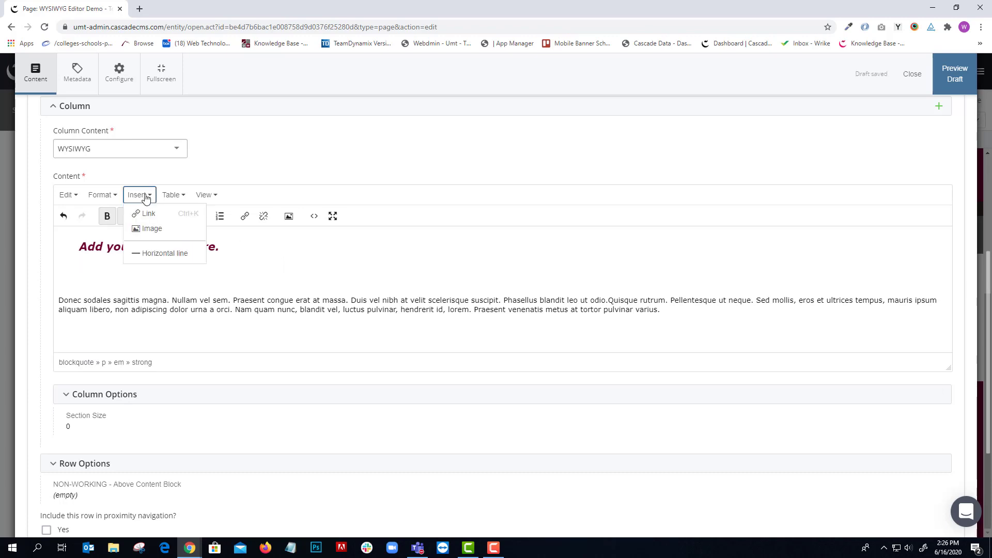
left_click(253, 265)
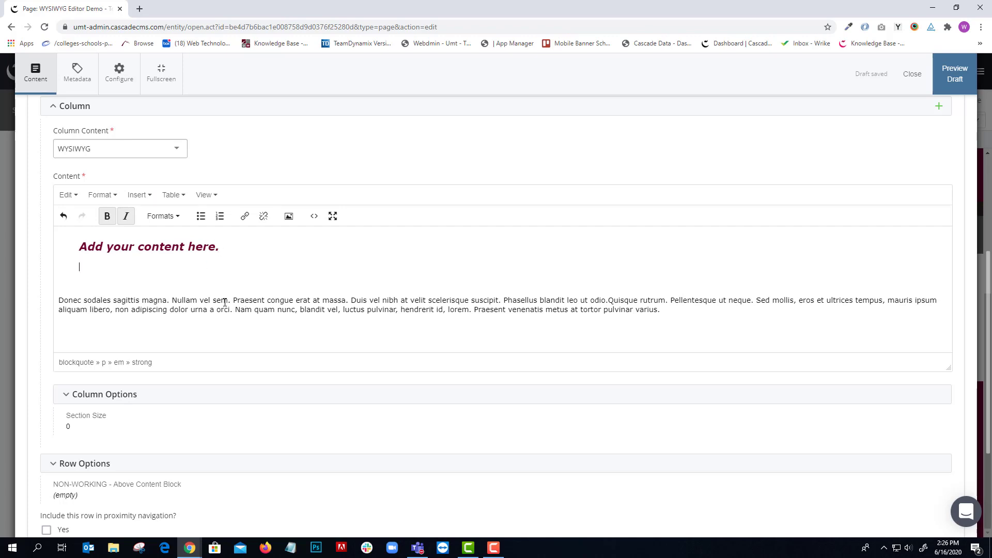
- Set up an external link on the words "Nullam vel sem" with the copied umt.photoshelter.com address as its source
left_click_drag(229, 301, 172, 300)
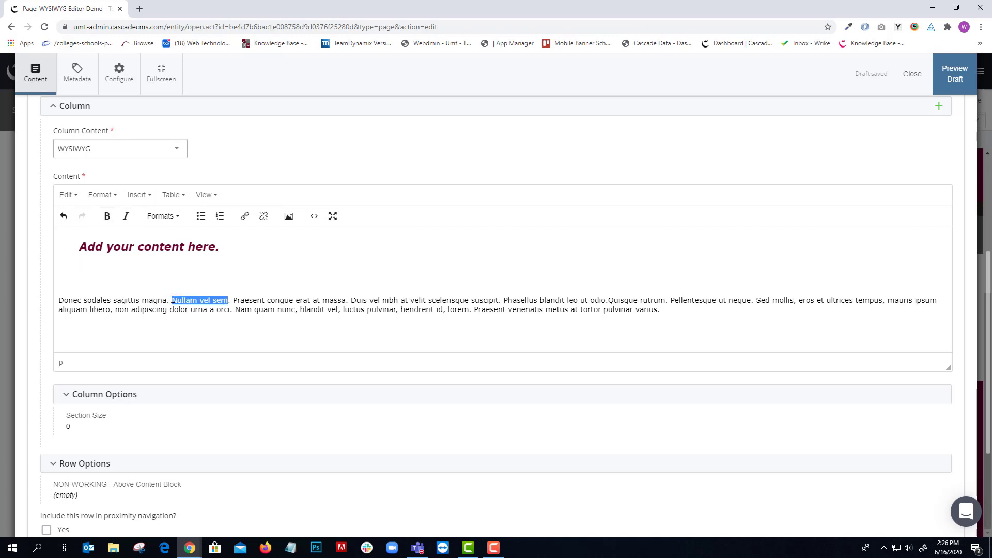
left_click(145, 195)
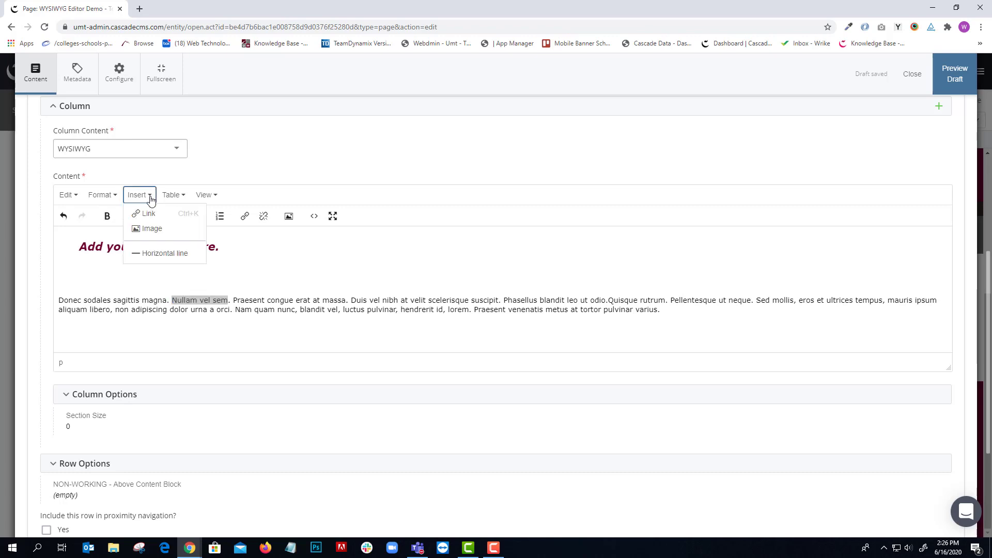
left_click(154, 215)
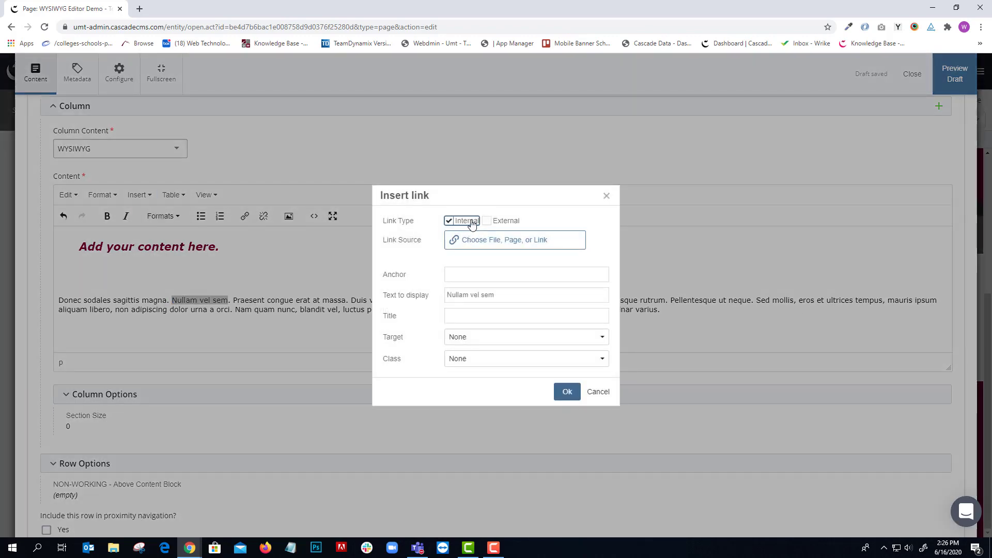
left_click(488, 222)
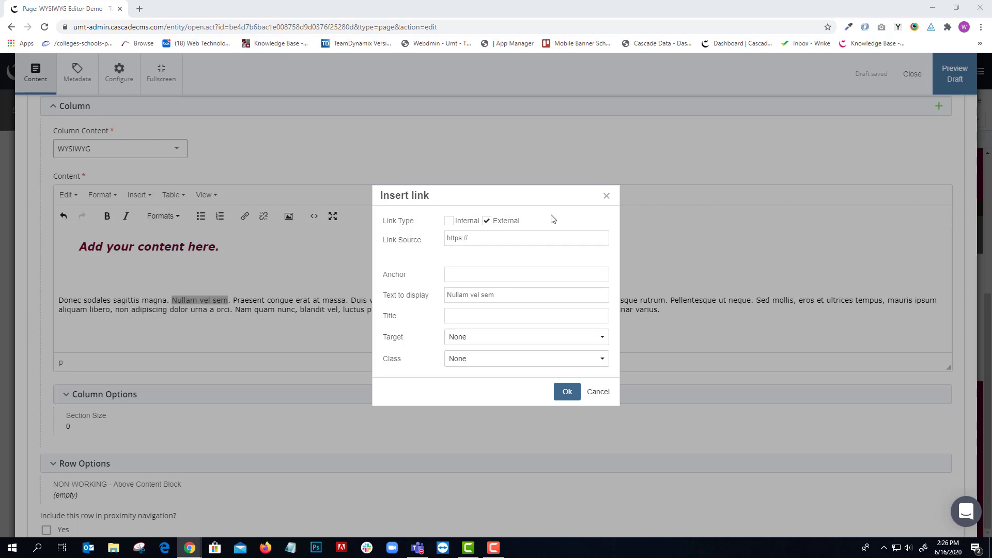
left_click_drag(478, 237, 428, 238)
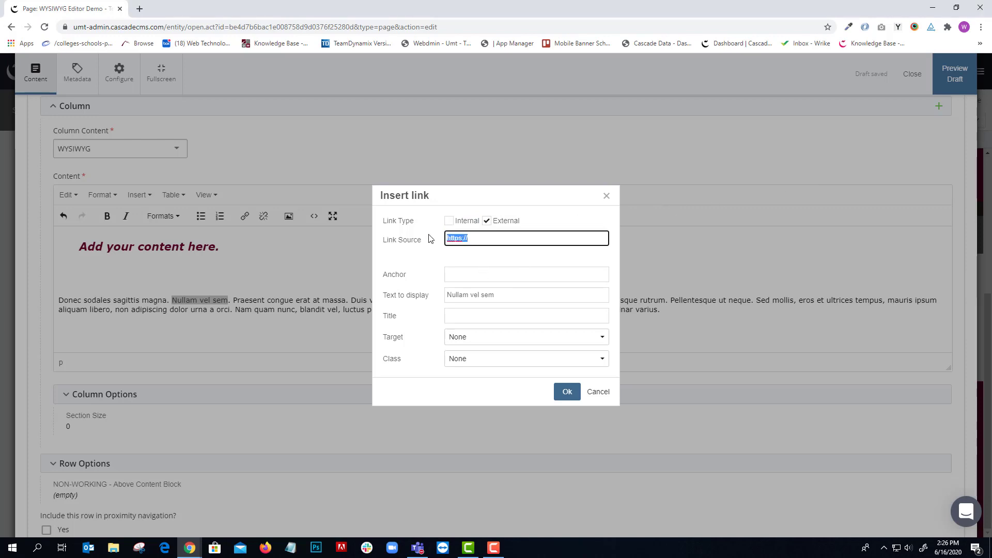
key("ctrl+v")
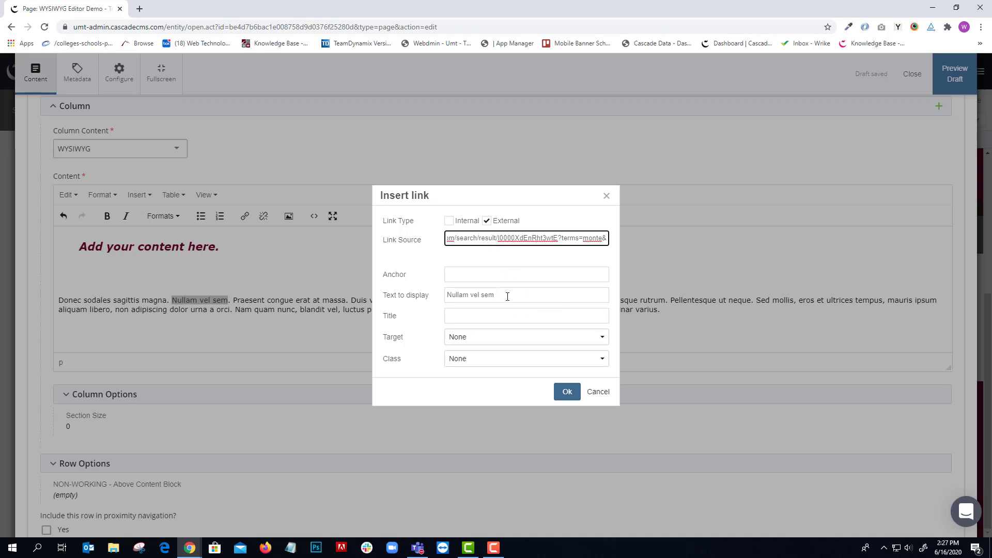
- Keep the link's display text, empty title and target None, and insert the link into the paragraph
left_click_drag(507, 296, 459, 297)
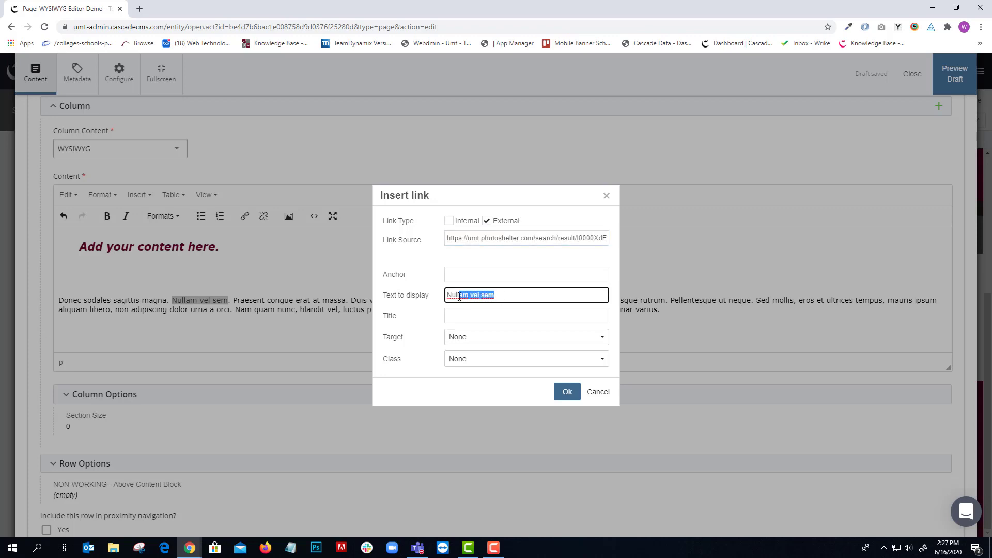
left_click(439, 314)
left_click(512, 339)
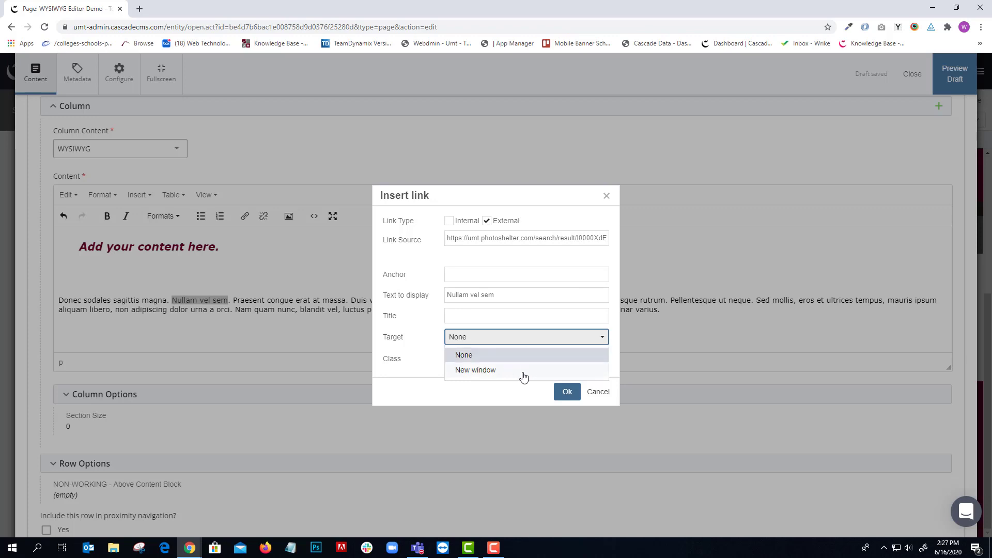
left_click(417, 317)
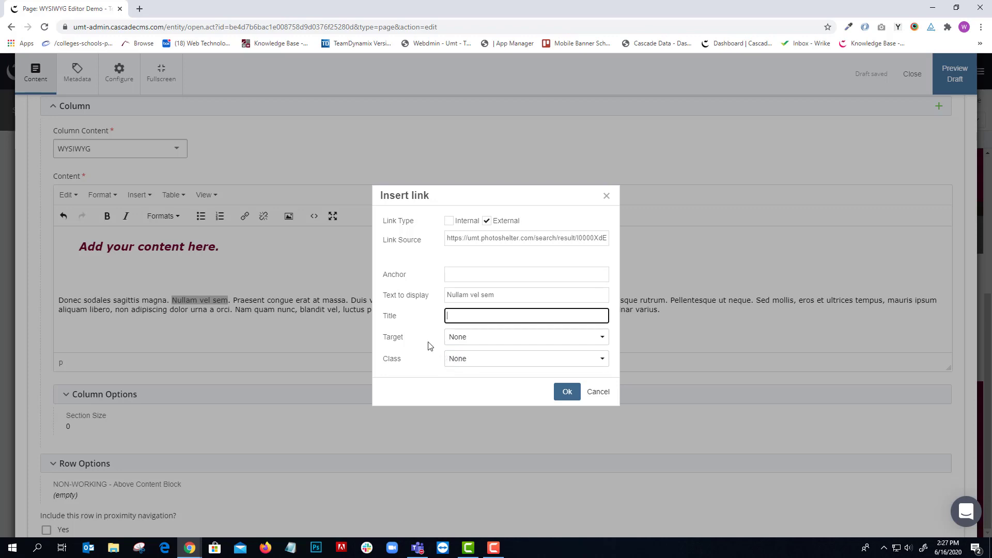
left_click(567, 391)
left_click(277, 348)
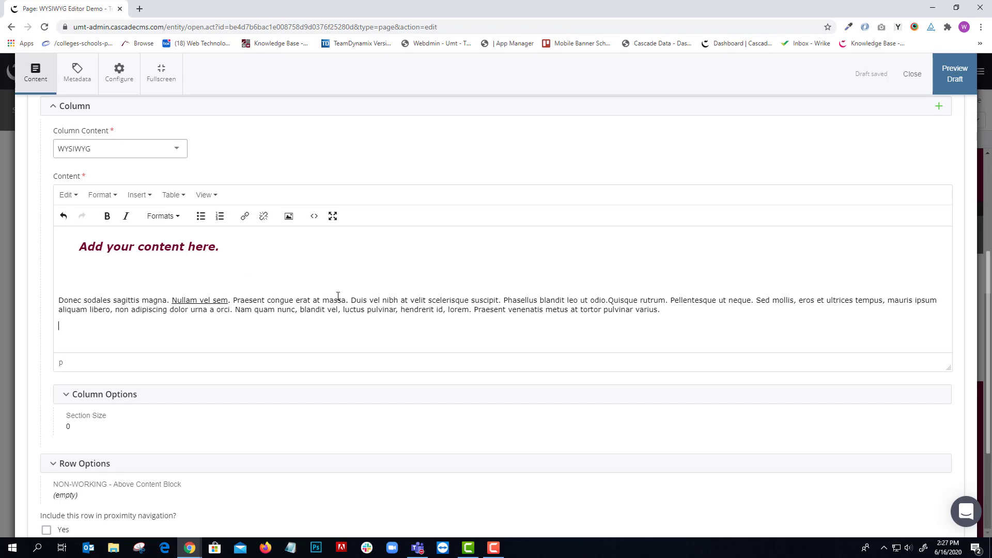
- Start inserting an internal image on the blank line below the heading, with monte-800px.jpg as its source
left_click_drag(349, 300, 498, 303)
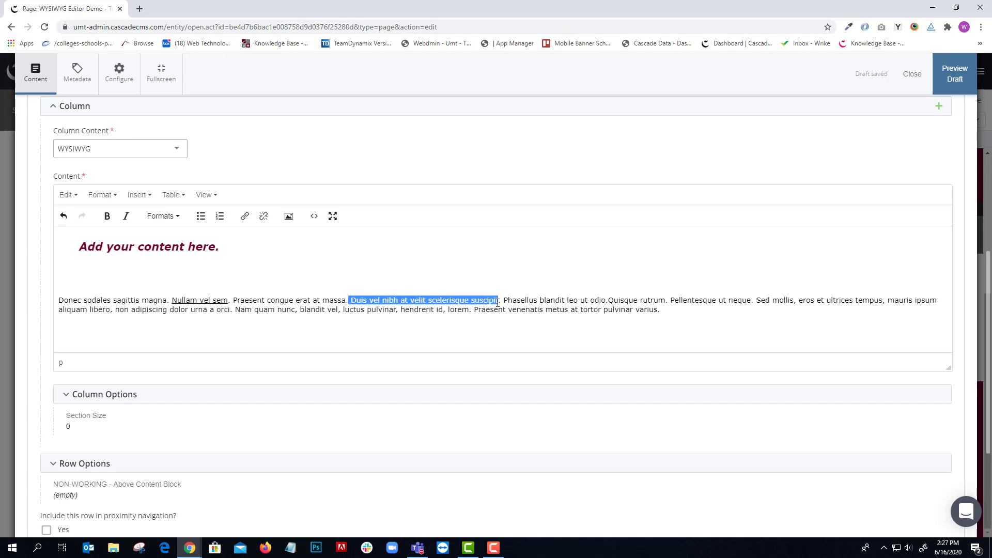
left_click(143, 200)
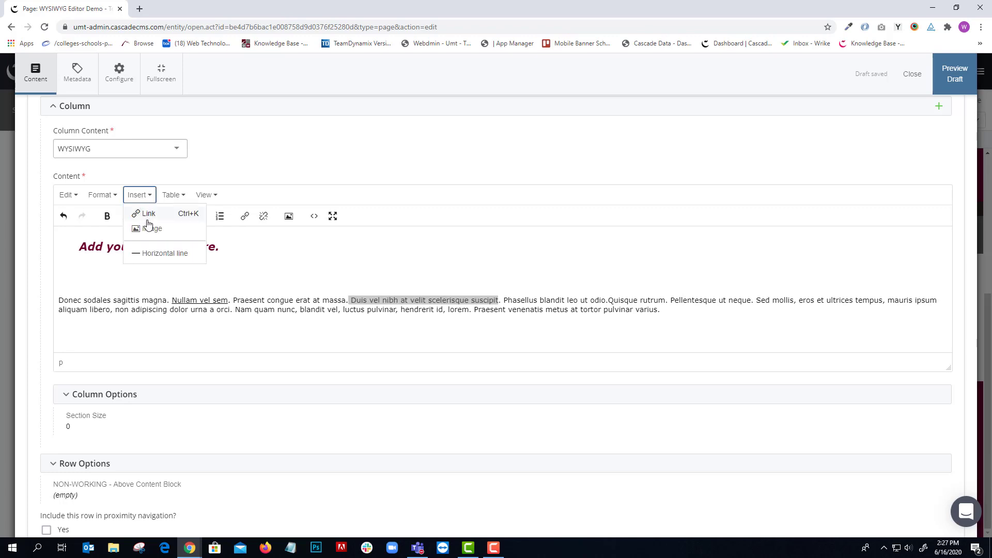
left_click(411, 269)
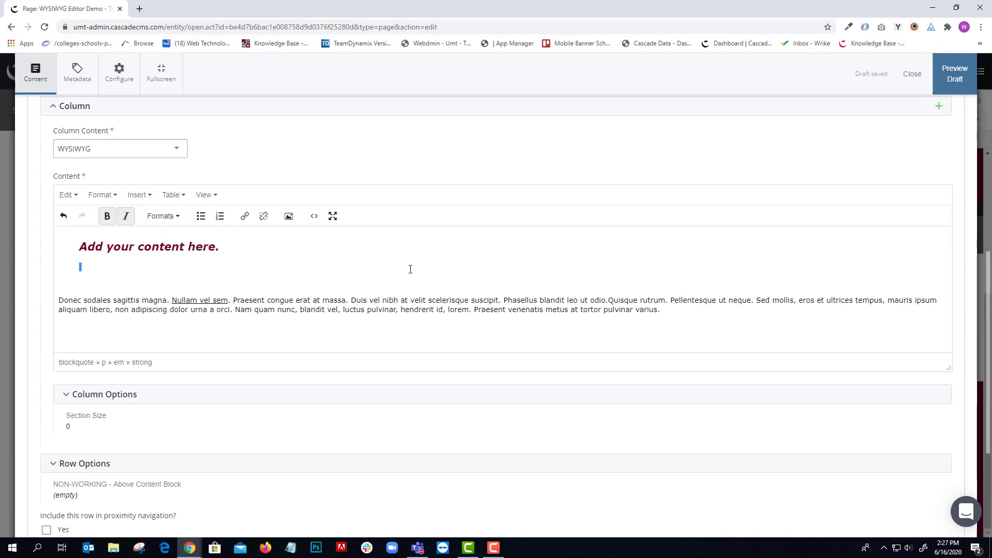
left_click(147, 198)
key("Escape")
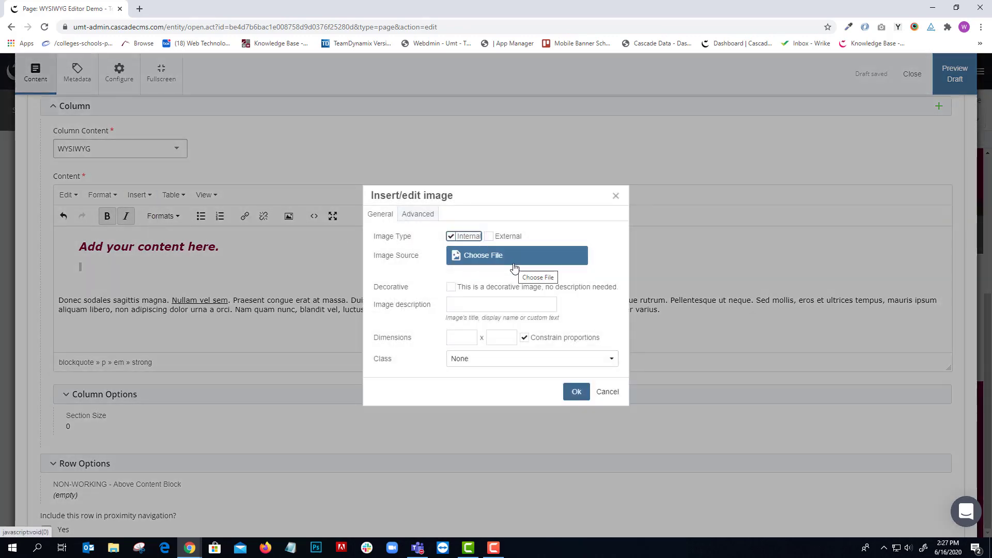
left_click(506, 256)
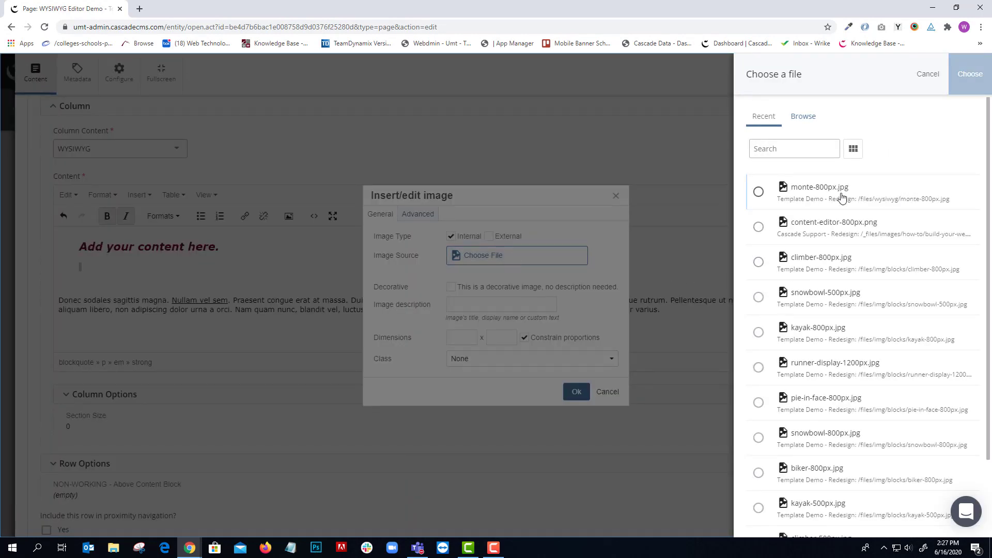
left_click(758, 192)
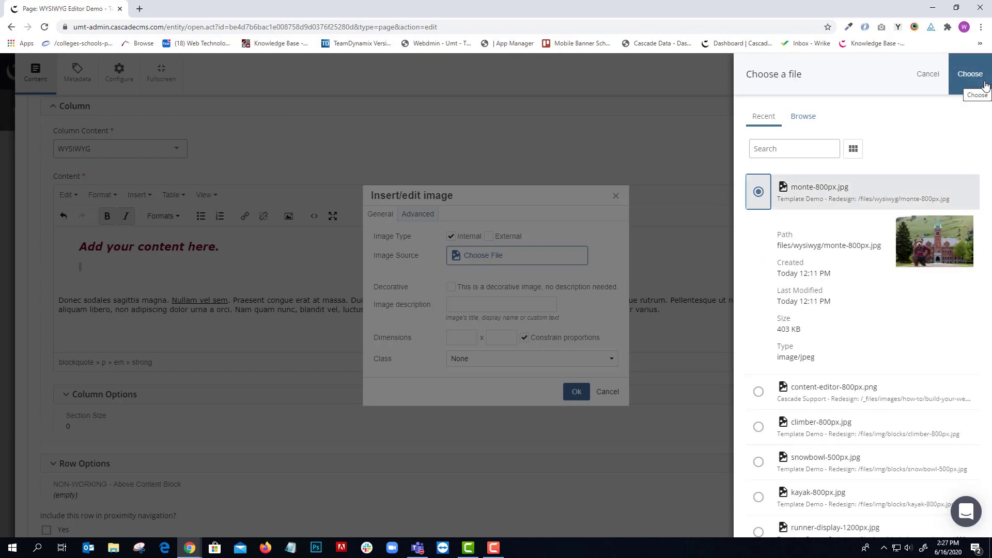
left_click(970, 76)
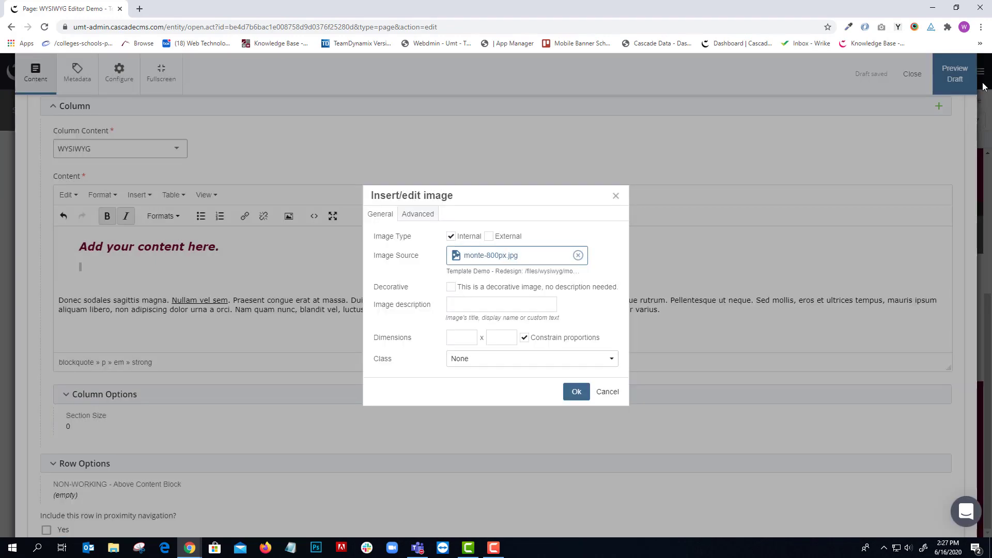
- Describe the image as "Monte in front of main hall", leave its class at None and insert it
left_click(479, 302)
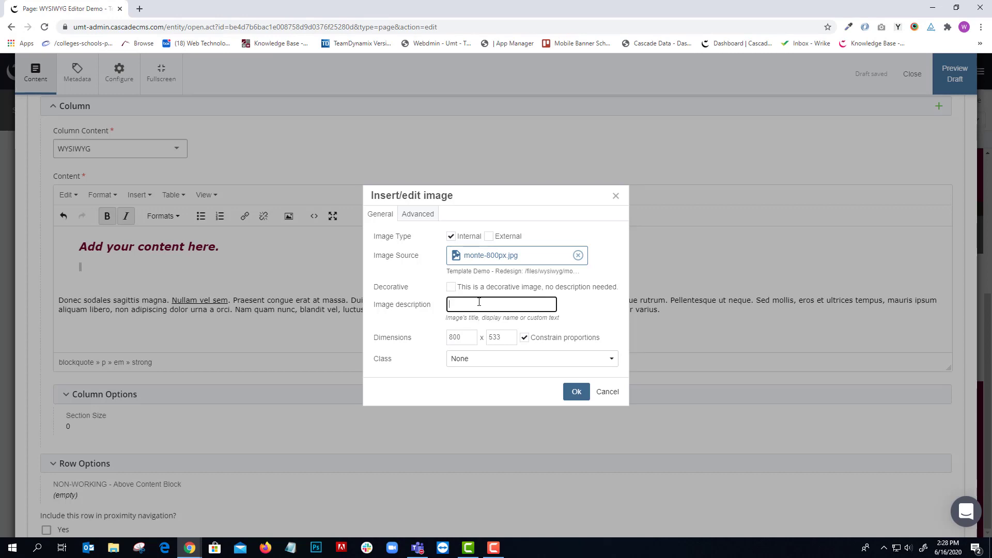
type("Monte in front of main hall")
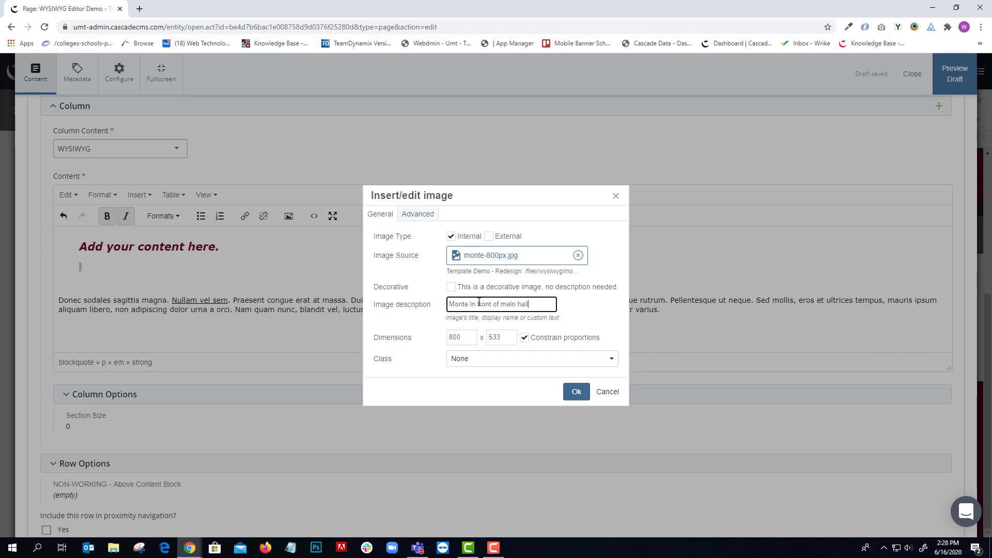
left_click(486, 360)
left_click(602, 310)
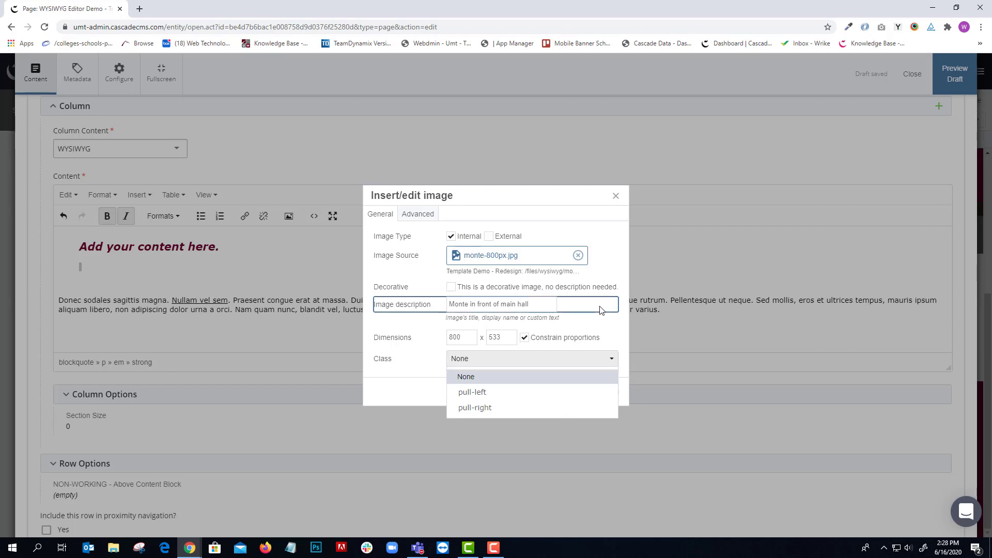
left_click(497, 365)
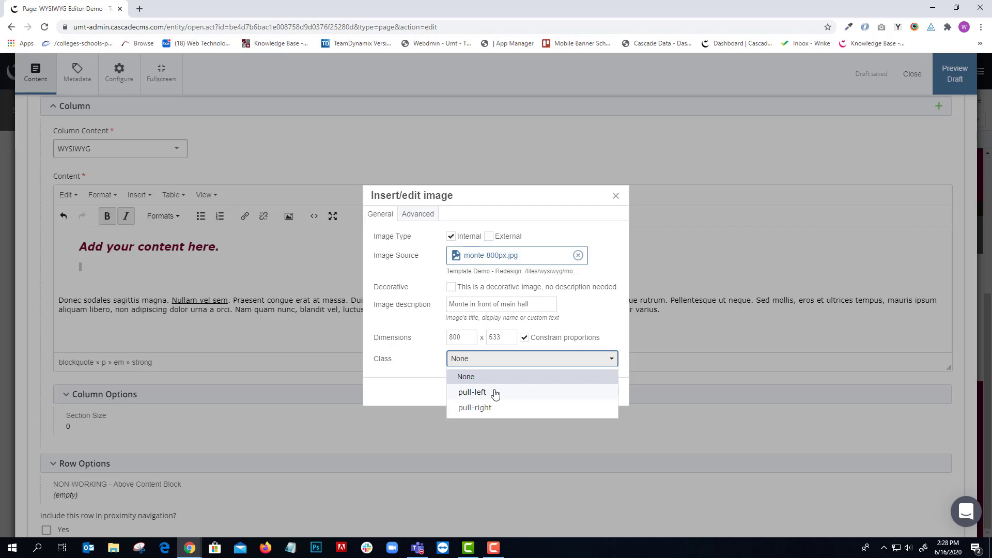
left_click(571, 318)
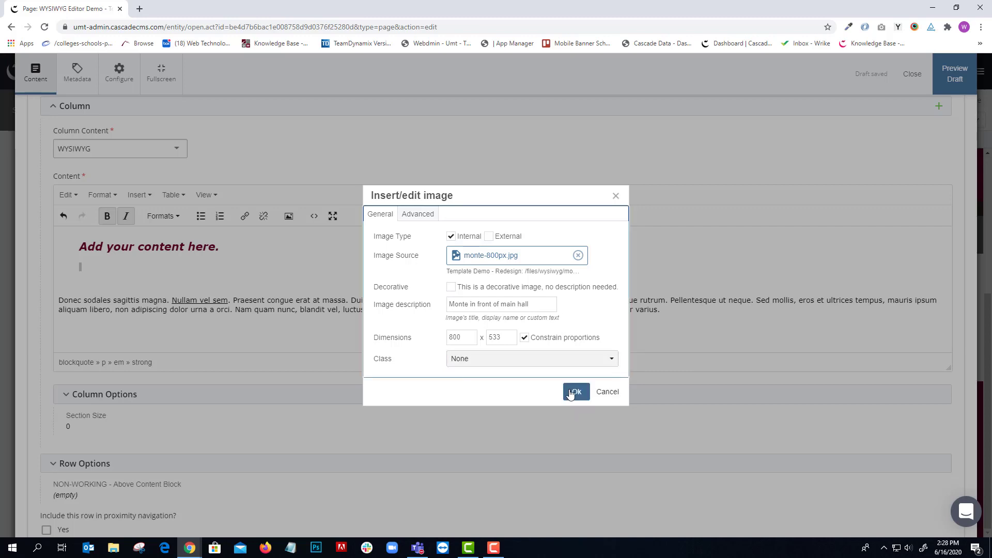
left_click(576, 392)
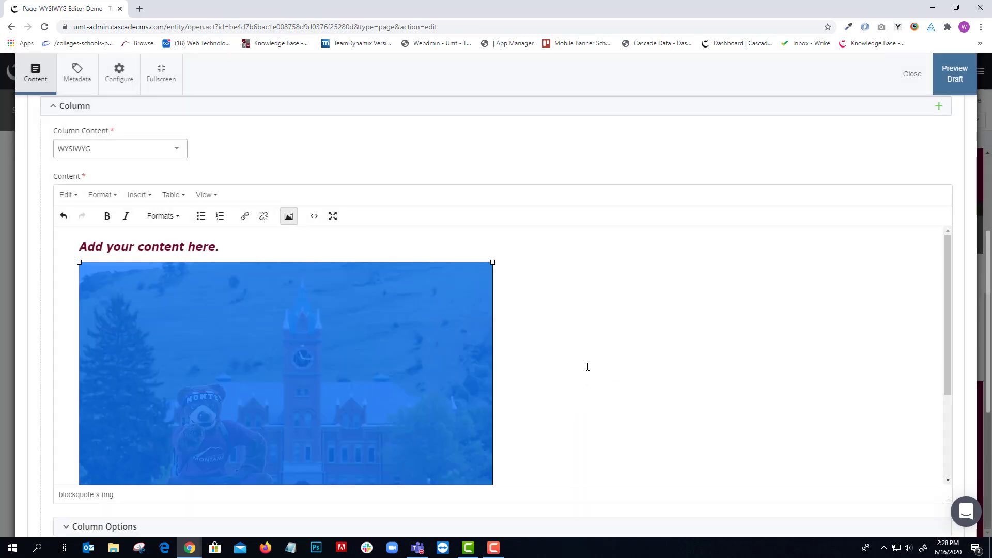
- Add a new line below the inserted image and insert a horizontal line there
scroll(587, 363, "down", 1)
scroll(478, 369, "up", 2)
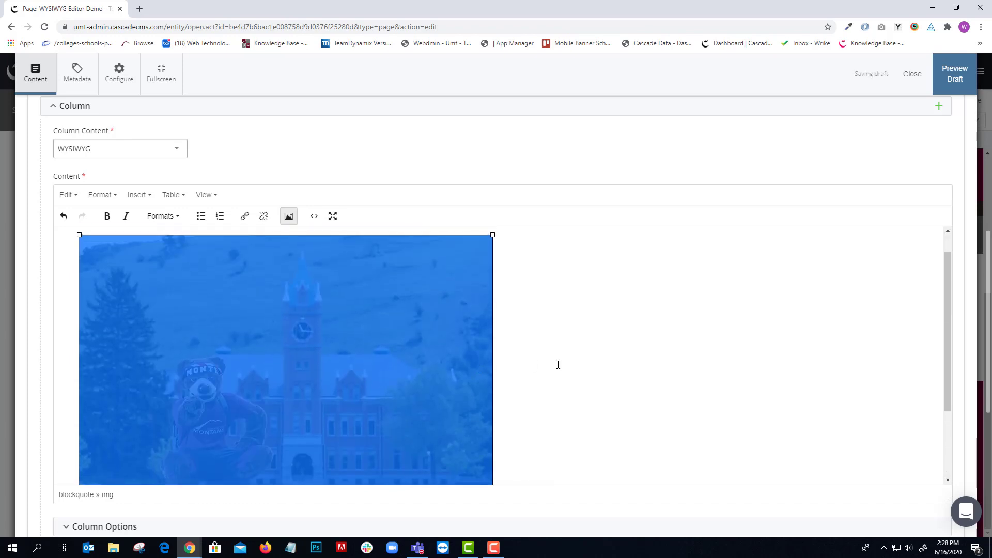
left_click(558, 365)
scroll(560, 364, "down", 2)
scroll(568, 363, "up", 3)
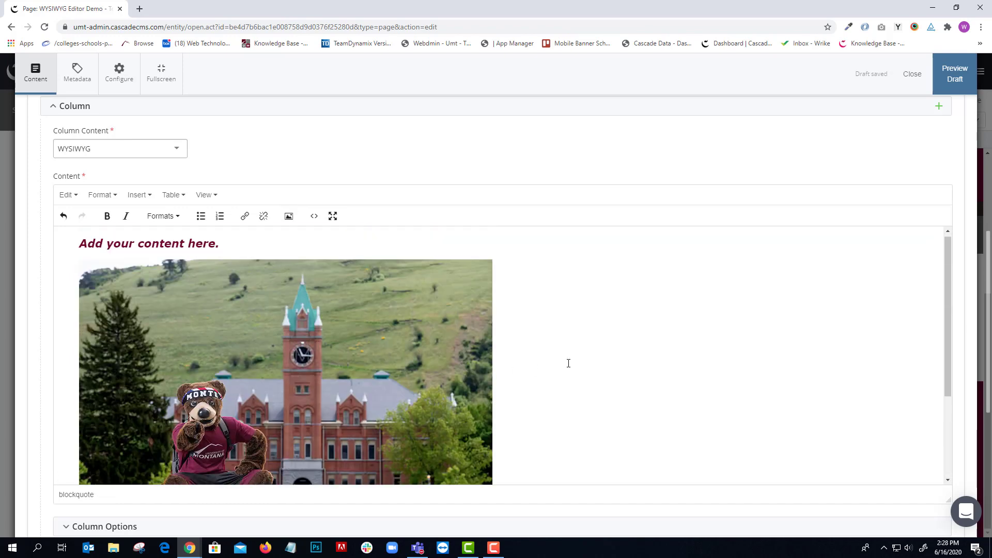
scroll(568, 362, "down", 1)
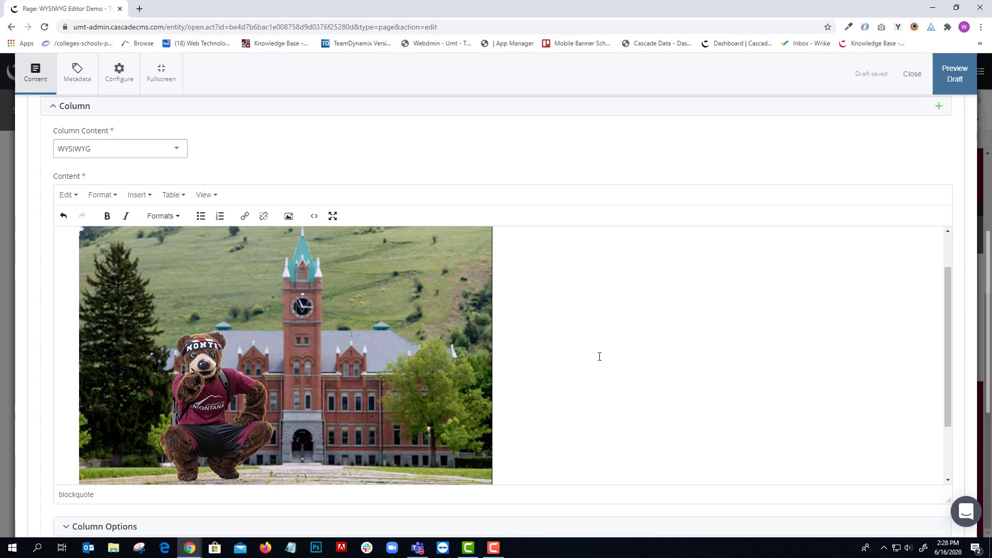
scroll(600, 356, "down", 2)
left_click(540, 413)
key("Return")
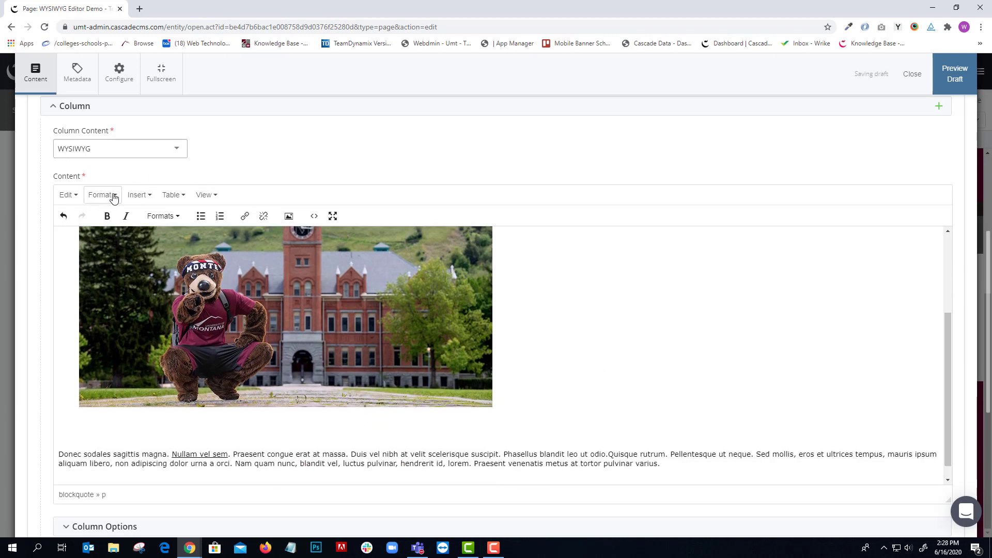
left_click(161, 194)
mouse_move(138, 194)
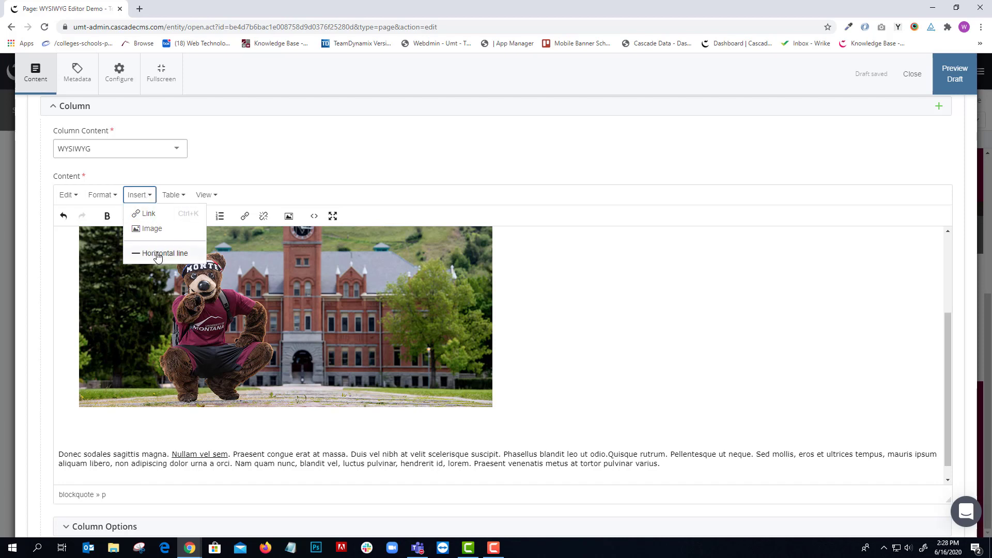
left_click(158, 254)
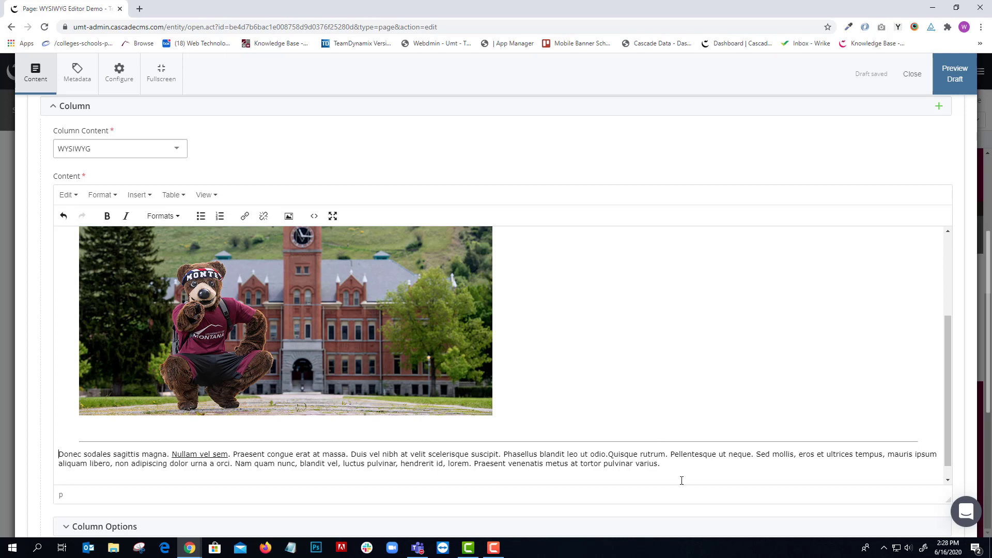
- Add a new line below the Donec sodales paragraph and insert a table of 7 columns by 5 rows there
left_click(674, 464)
key("Return")
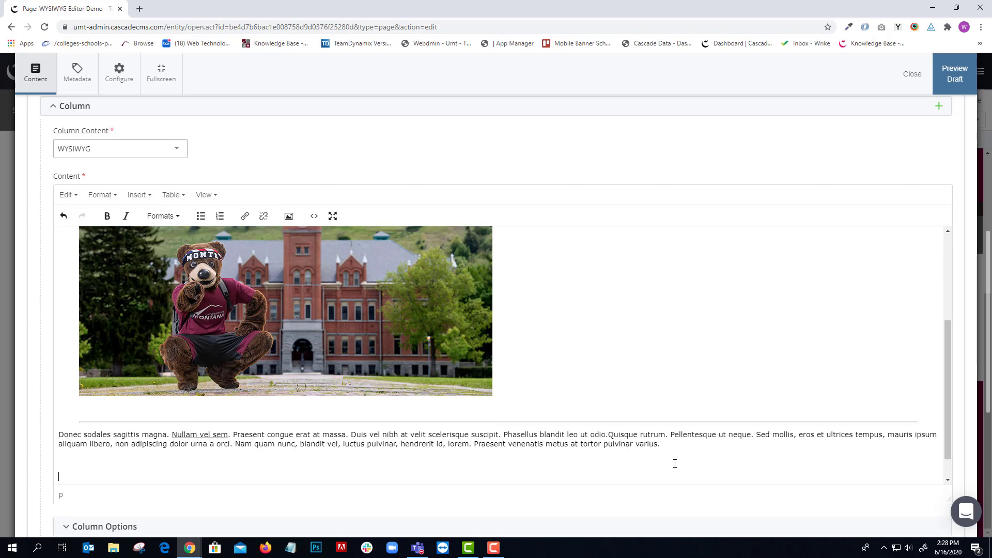
left_click(186, 199)
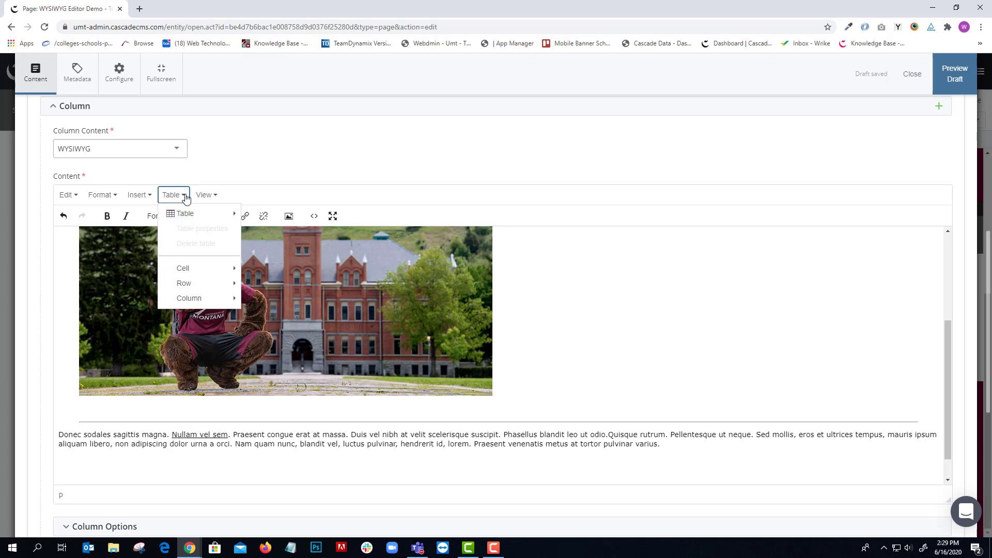
mouse_move(186, 216)
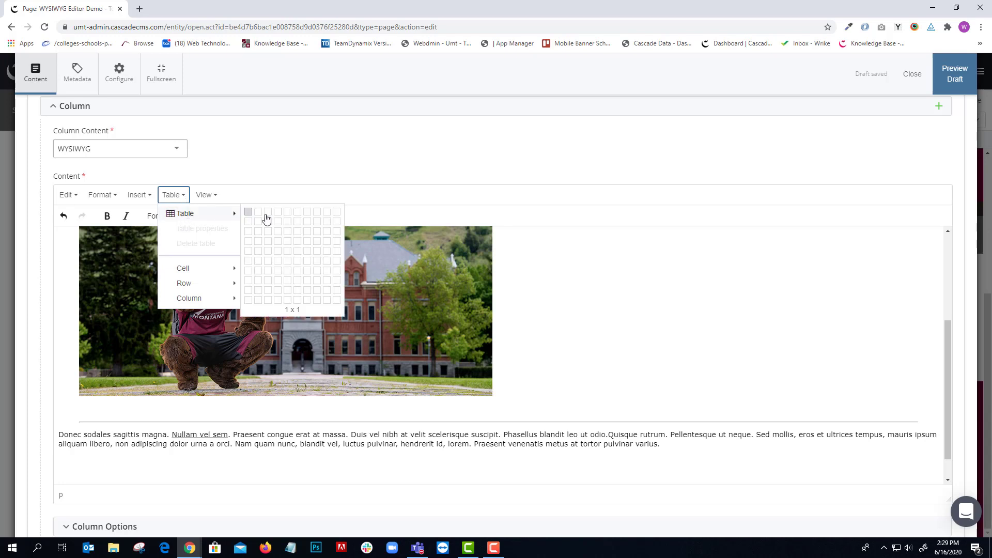
left_click(307, 257)
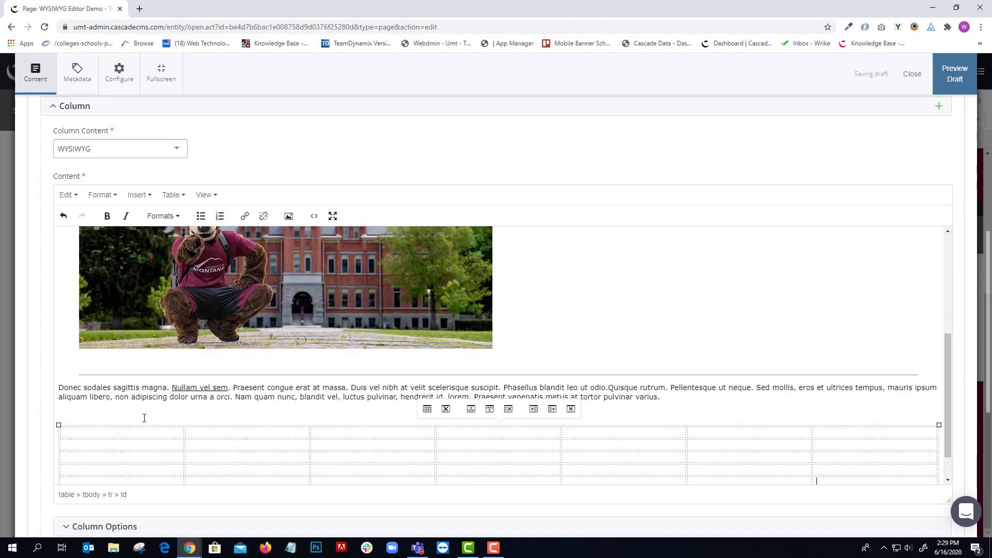
scroll(144, 439, "down", 1)
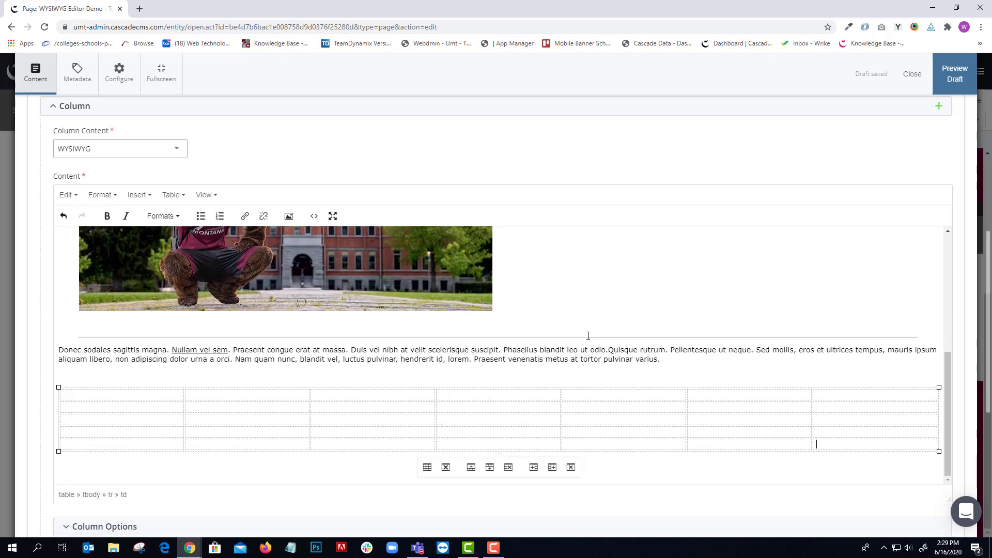
- Turn the editor's visual aids off and back on to compare how the empty table's borders are displayed
left_click(213, 195)
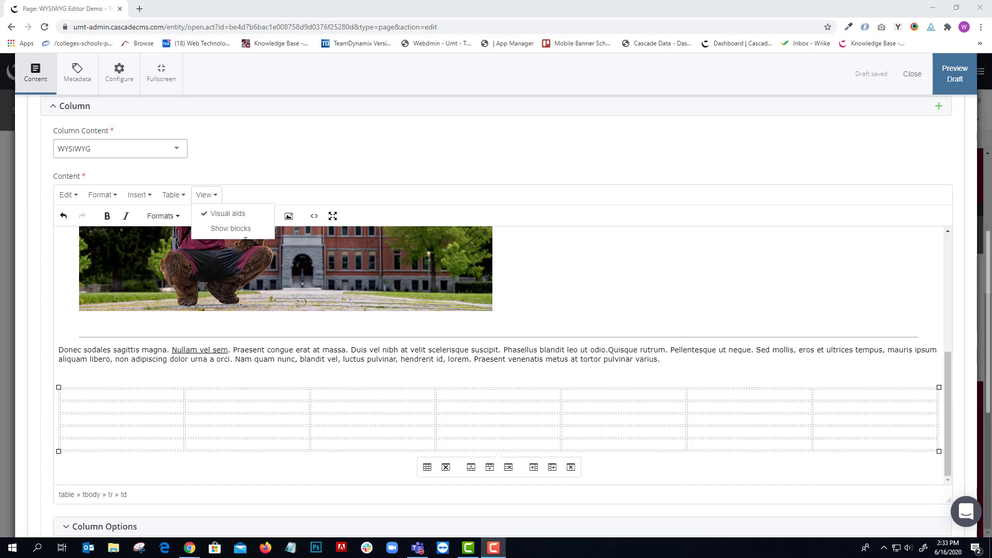
left_click(230, 214)
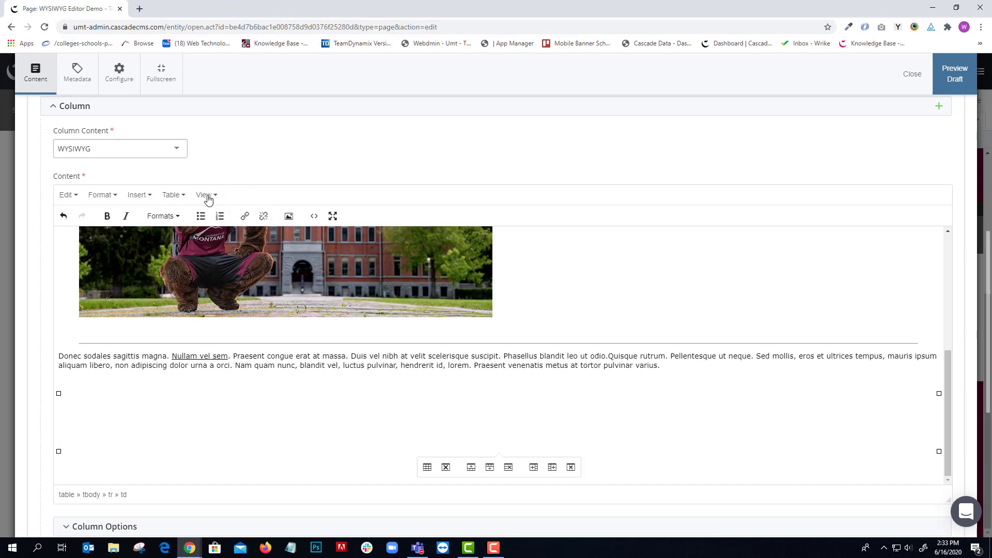
left_click(208, 199)
left_click(227, 214)
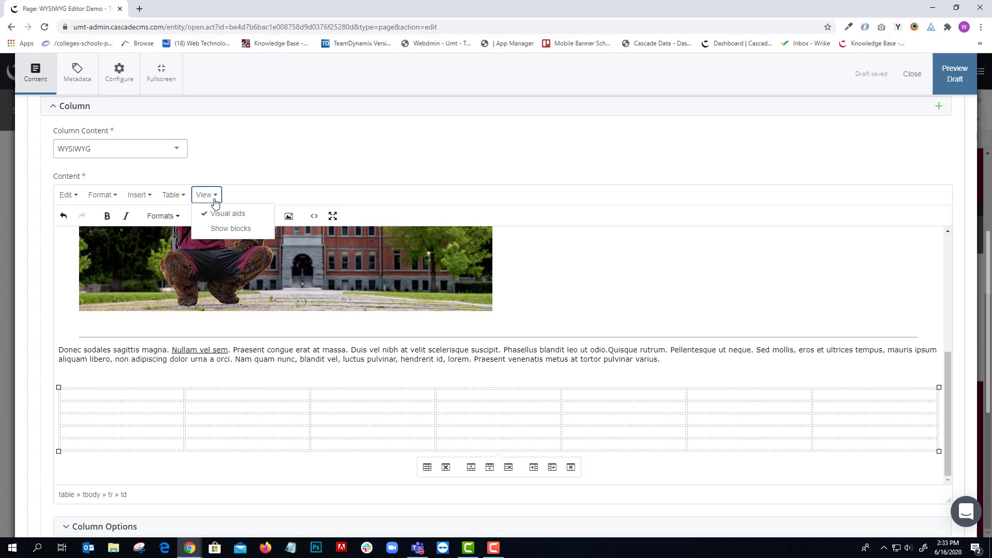
- Turn on Show blocks for the editor content, leaving visual aids enabled
left_click(222, 230)
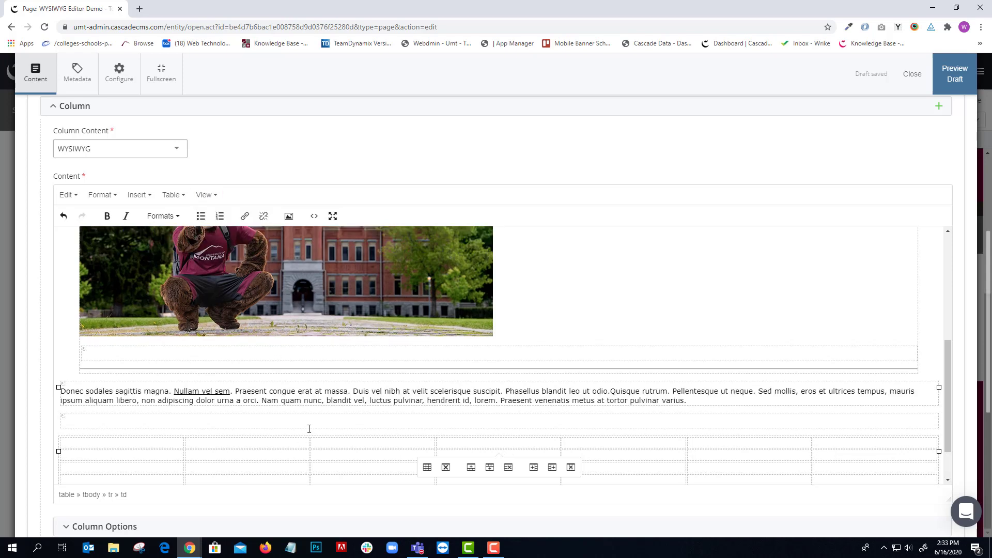
scroll(589, 397, "down", 1)
scroll(602, 391, "up", 1)
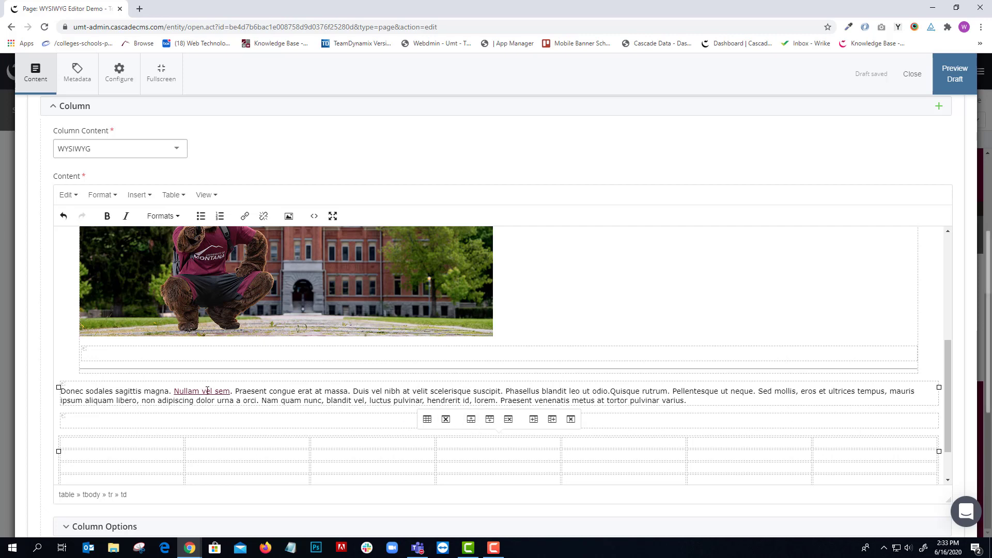
scroll(135, 394, "down", 1)
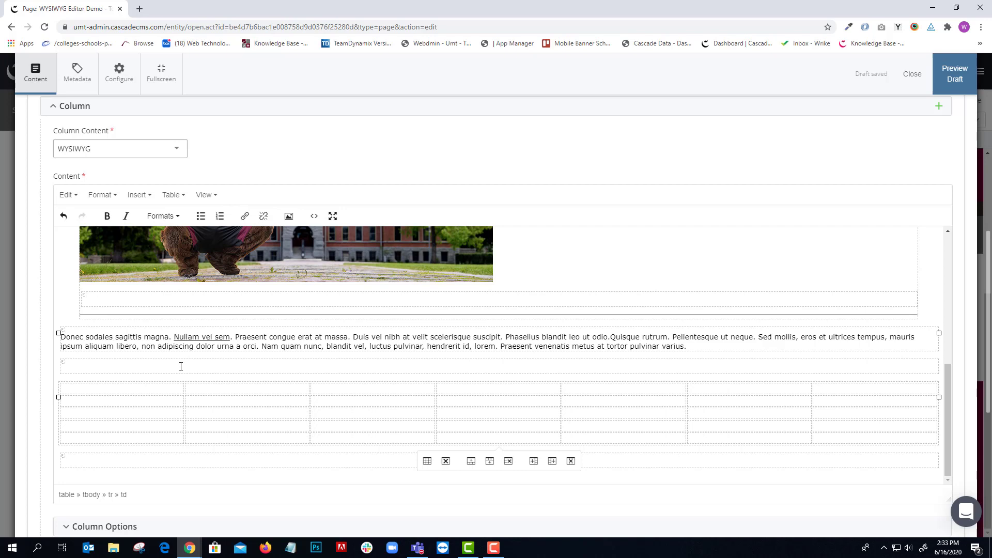
- Examine the block outlines around the heading, image, horizontal line, paragraph and table in the editor content
scroll(183, 364, "up", 6)
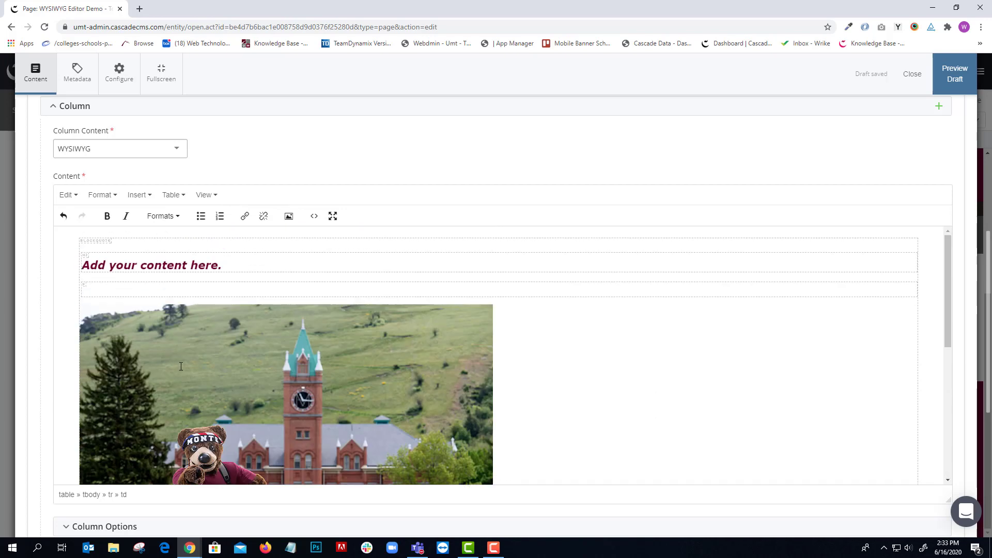
scroll(396, 363, "down", 4)
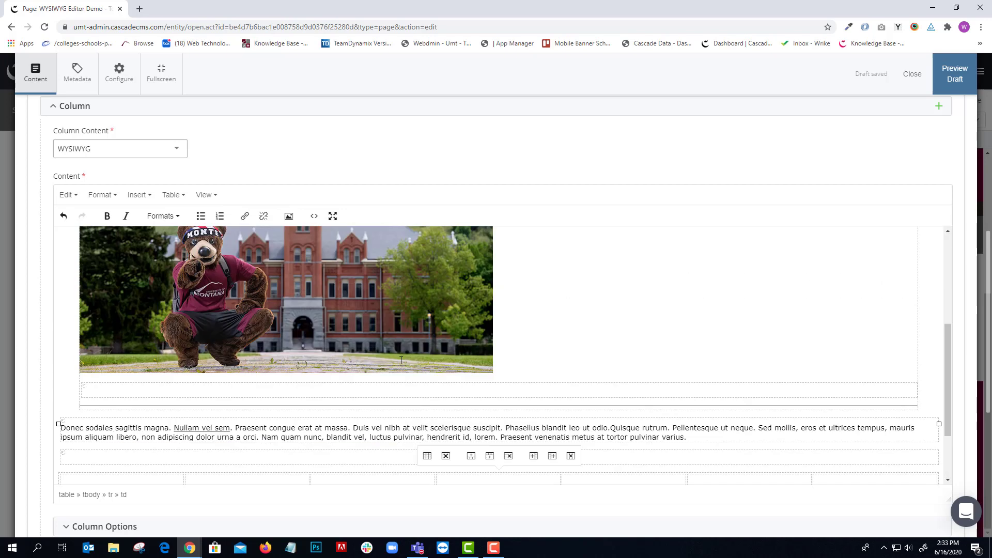
scroll(450, 341, "down", 1)
scroll(447, 356, "up", 5)
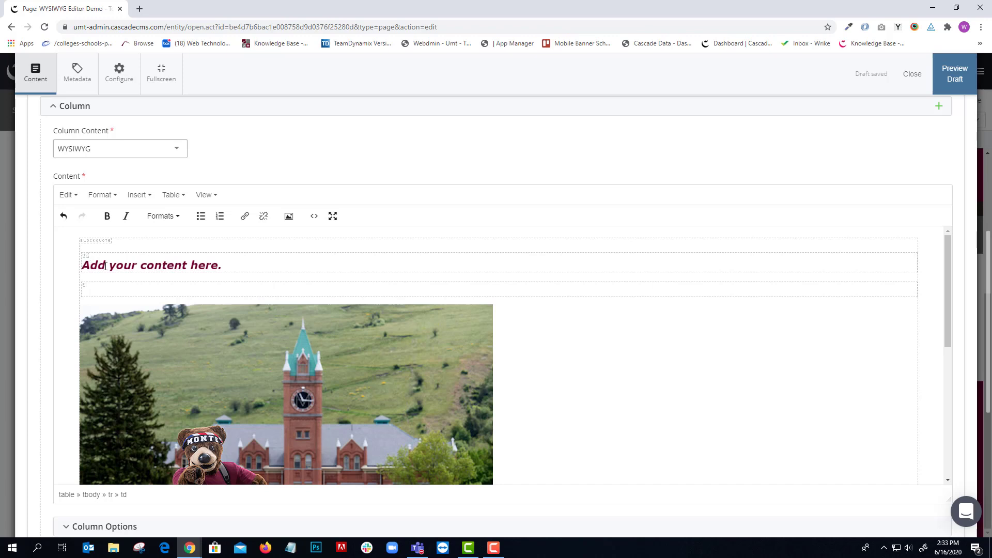
scroll(249, 278, "up", 4)
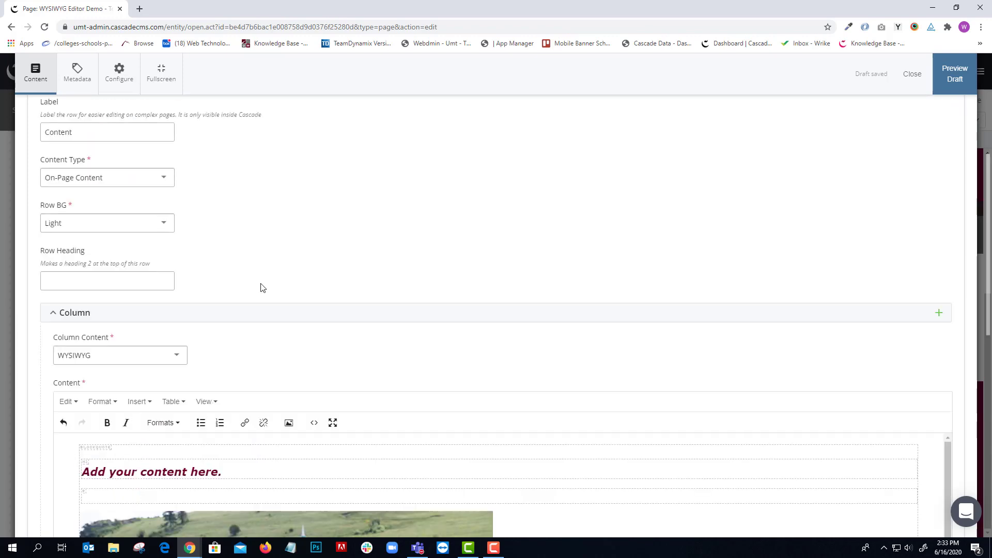
scroll(261, 288, "down", 5)
scroll(632, 370, "down", 1)
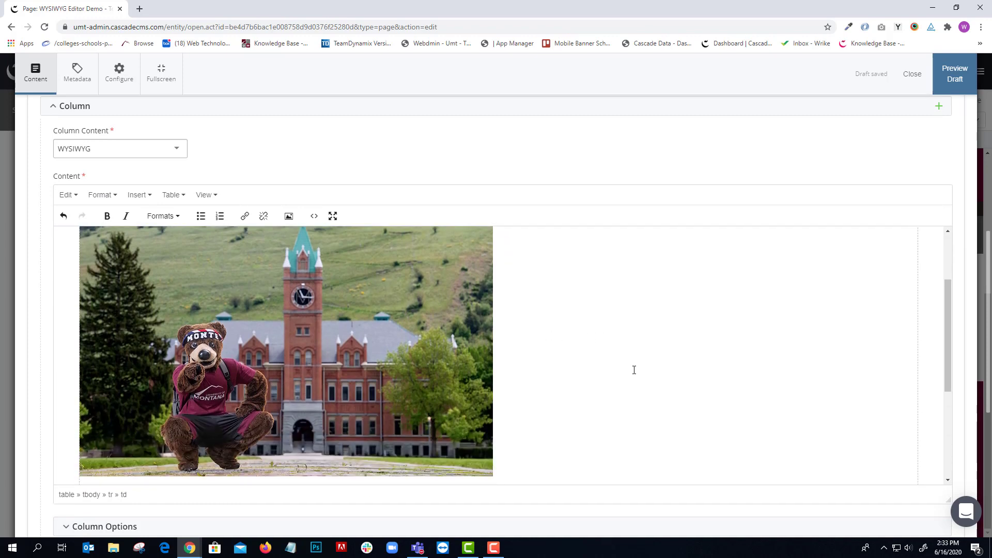
scroll(632, 370, "up", 2)
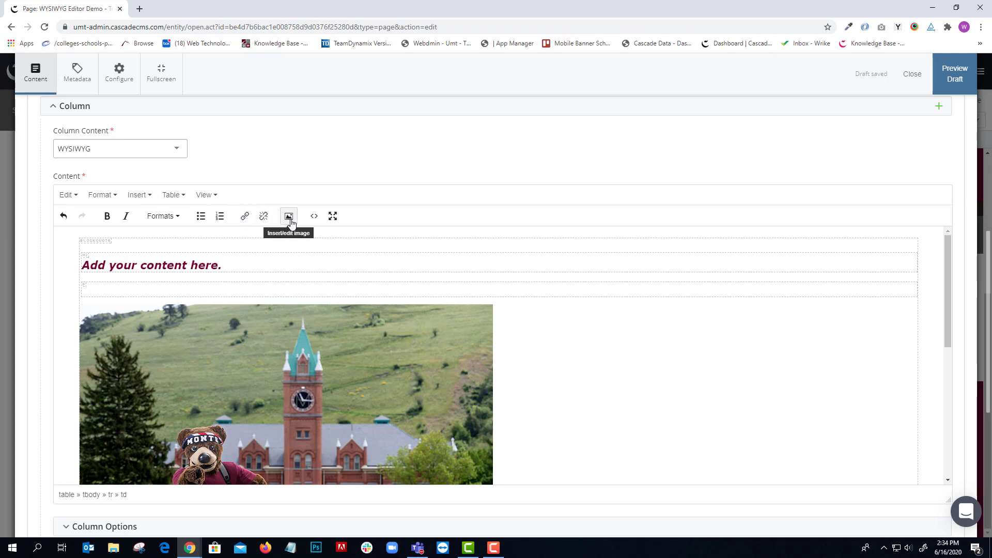
- View the content in the editor's fullscreen mode and return to the normal editing size
left_click(333, 219)
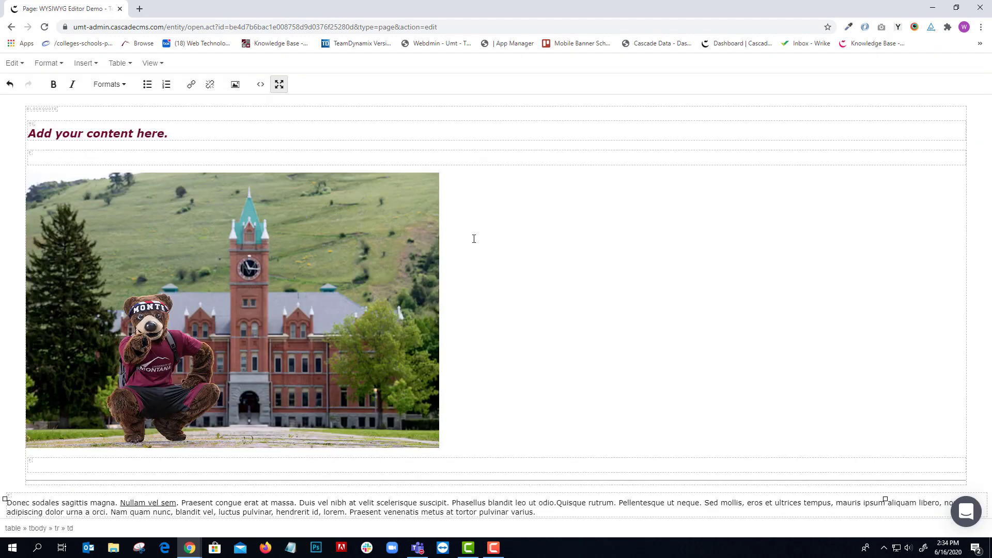
scroll(527, 286, "down", 3)
scroll(538, 287, "up", 3)
left_click(281, 84)
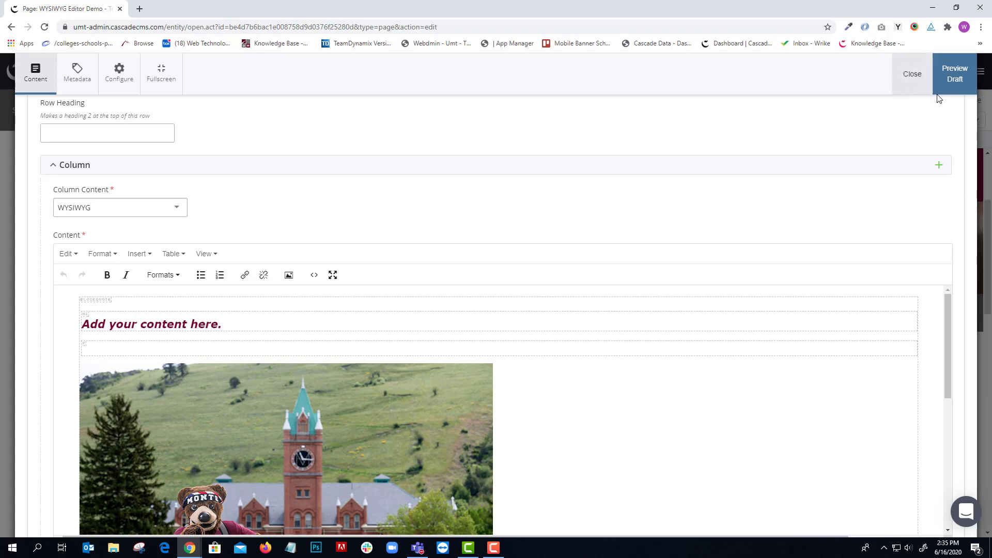
- Preview the page draft and review its heading, image, horizontal line, linked paragraph and table
left_click(953, 75)
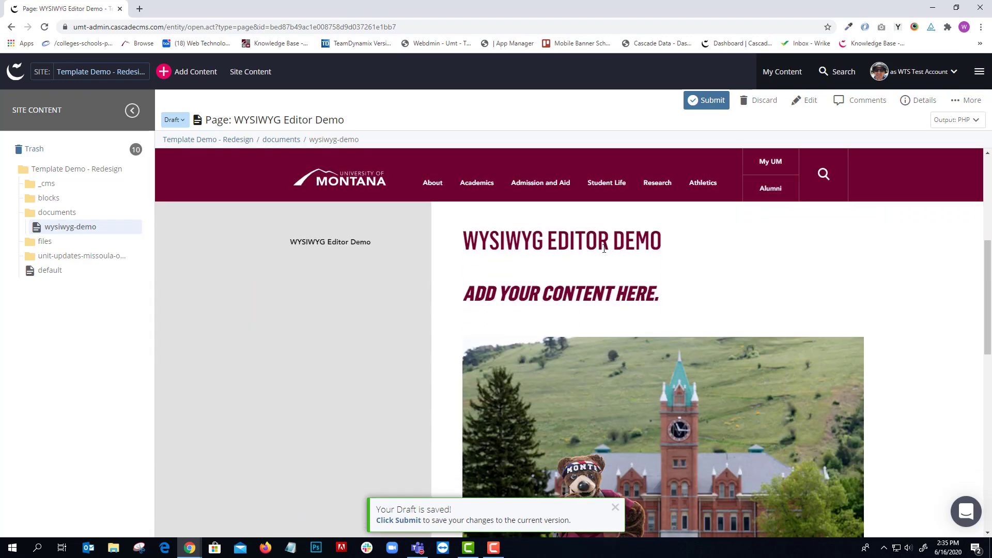
scroll(698, 284, "down", 2)
scroll(718, 277, "up", 2)
scroll(672, 285, "down", 7)
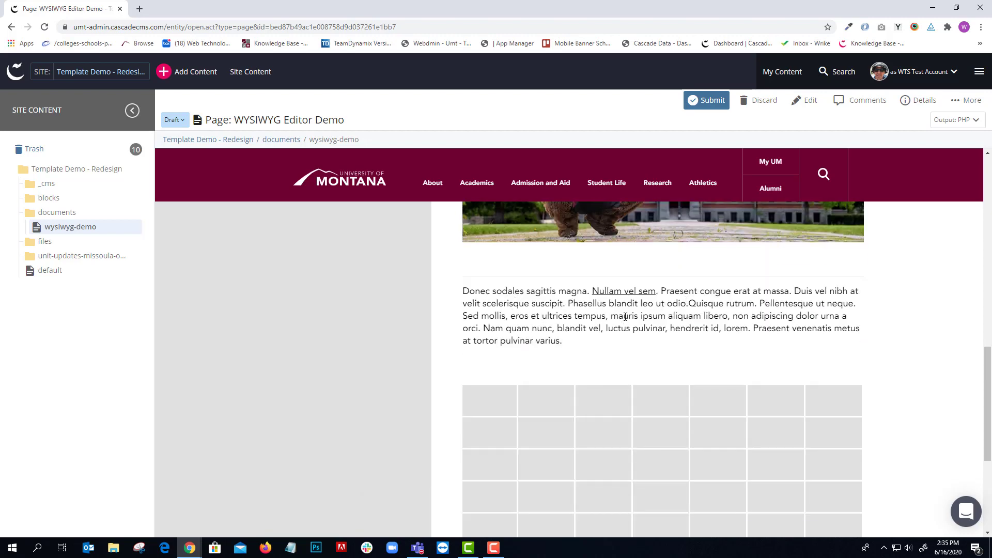
scroll(623, 326, "up", 8)
scroll(612, 309, "down", 10)
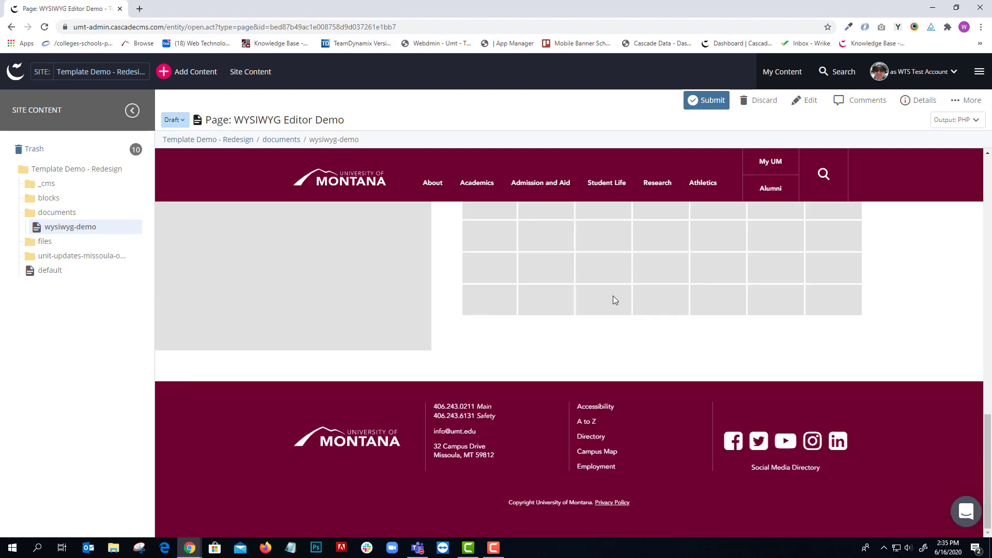
scroll(615, 299, "up", 4)
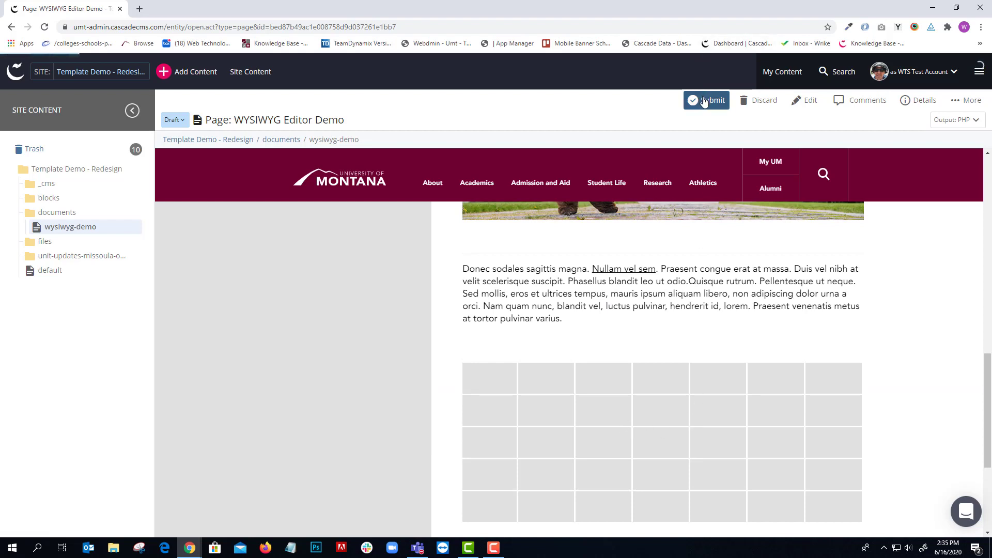
- Submit the draft without a comment or guided content checks and view the saved page down to the table
left_click(704, 102)
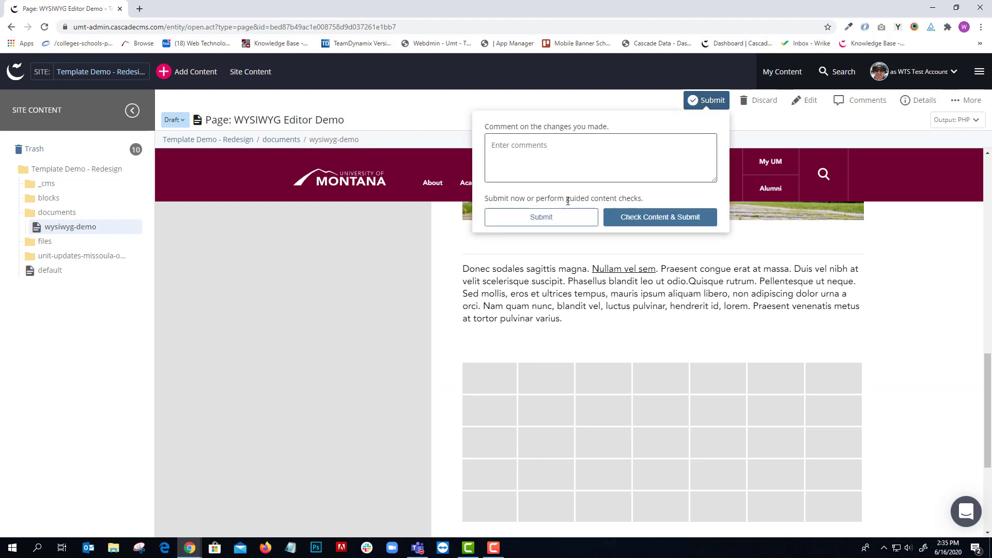
left_click(562, 217)
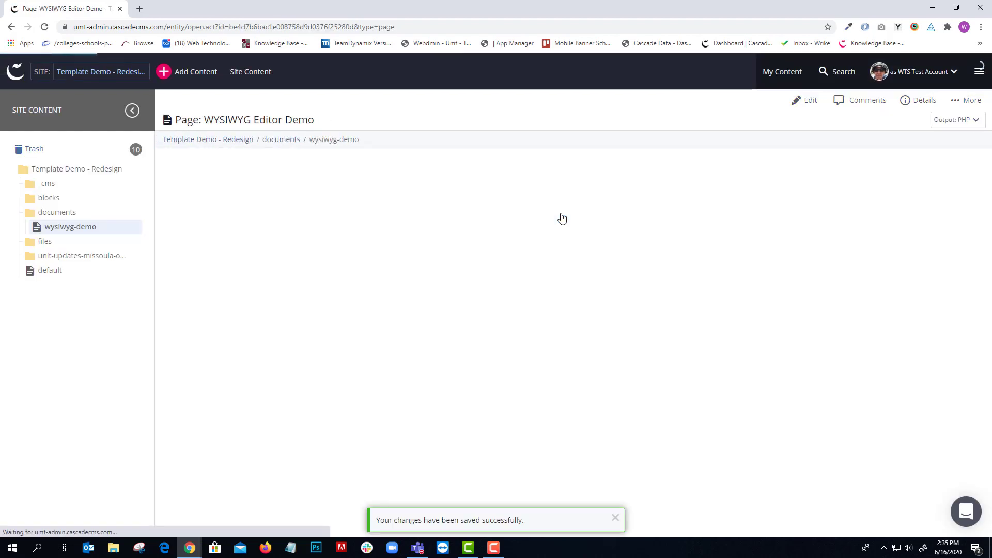
scroll(410, 287, "down", 10)
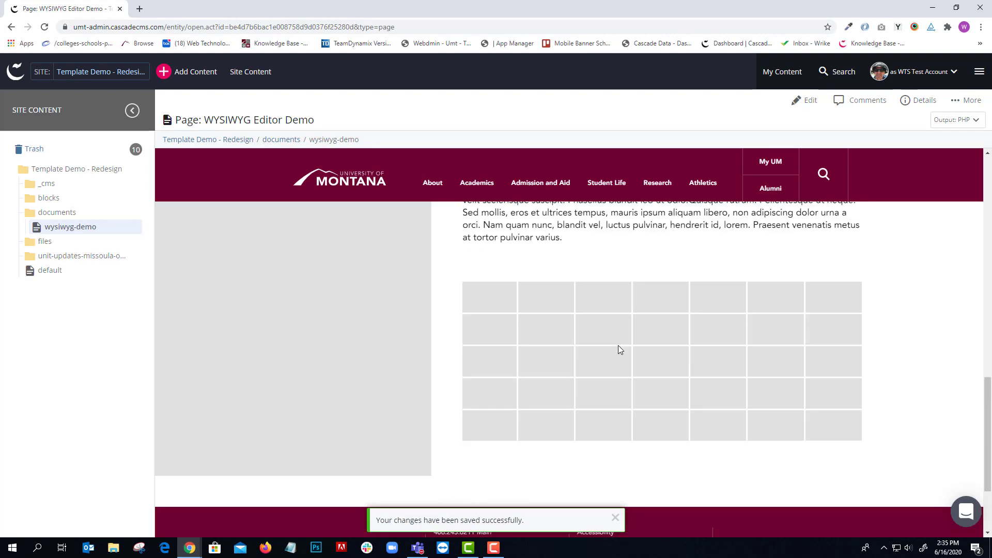